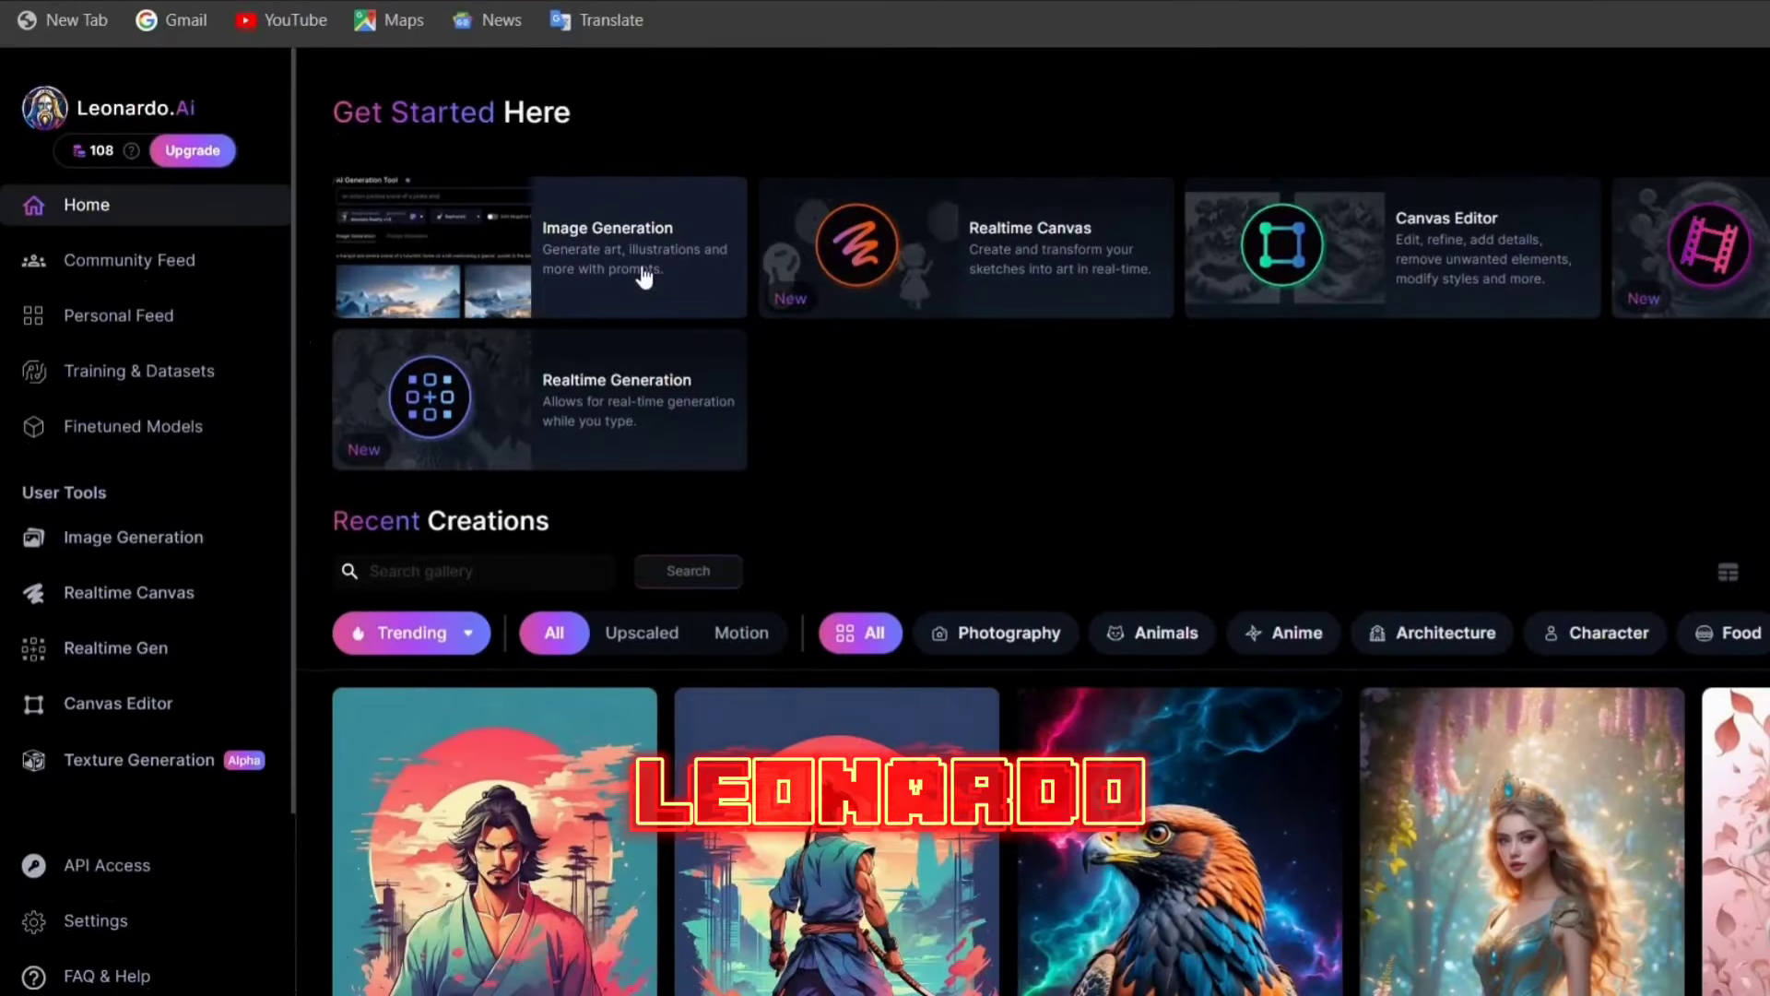
Step: Replace the Leonardo.Ai image generation prompt with the new anime cyberpunk neon studio prompt
click(642, 269)
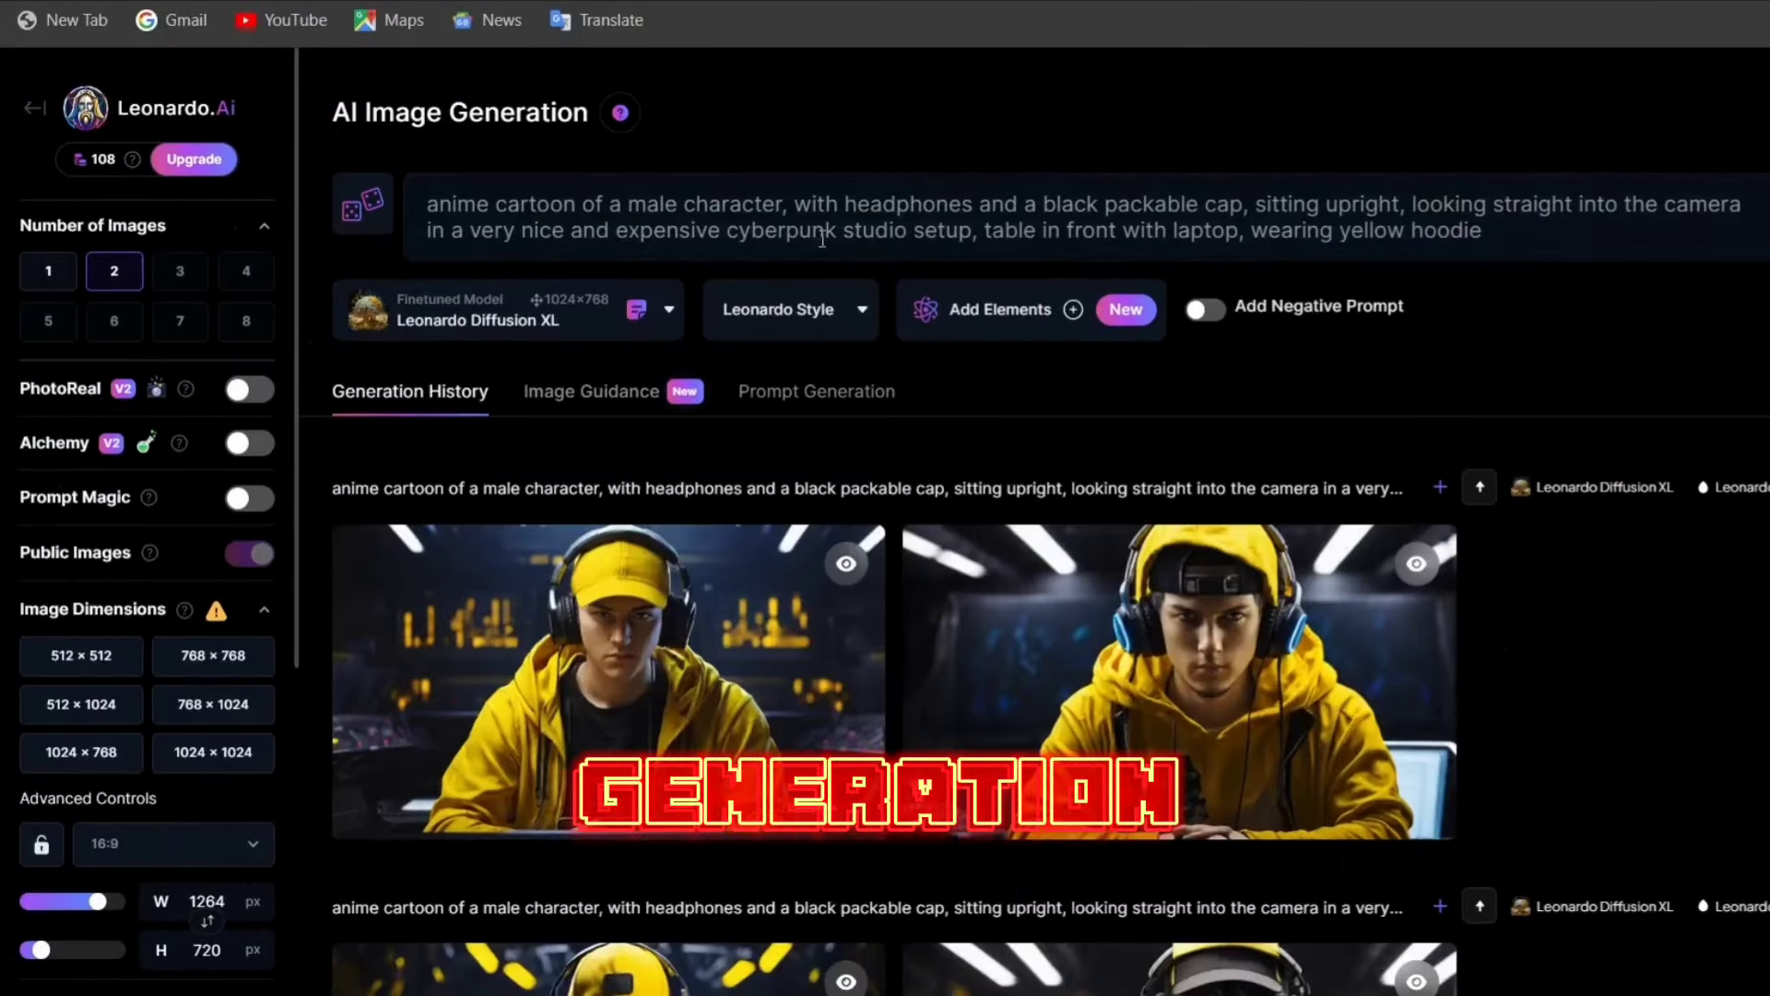
triple_click(1491, 224)
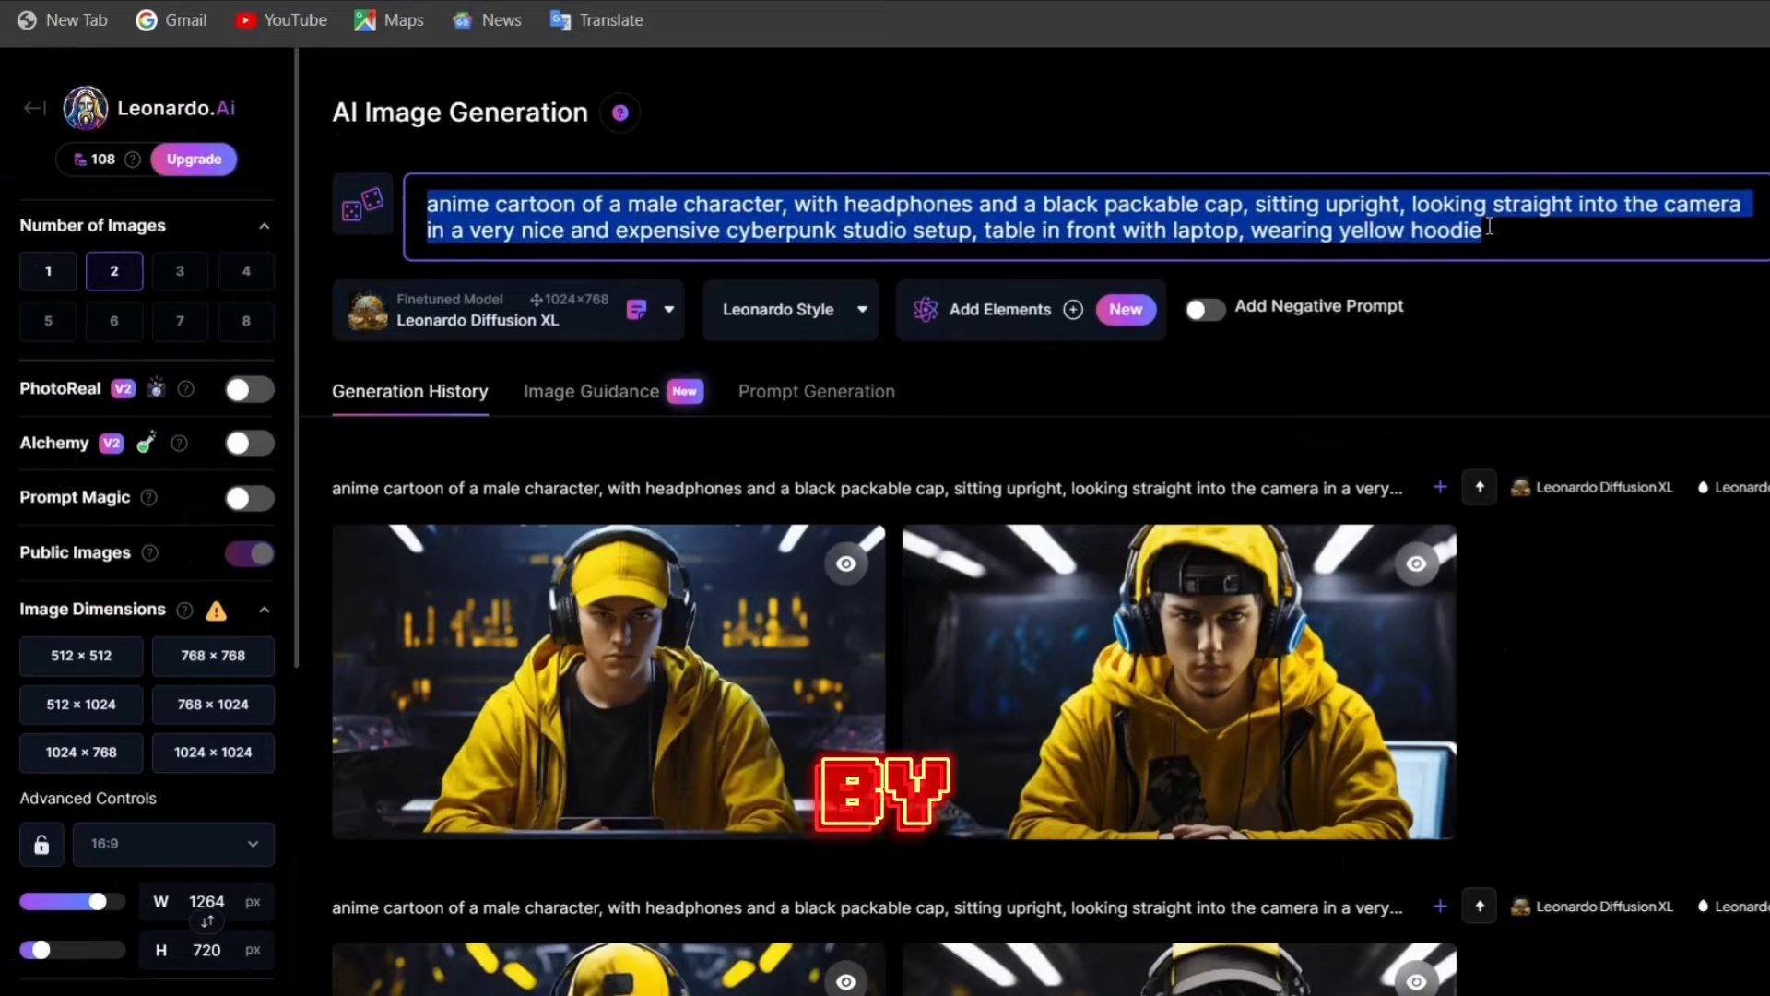
text(design a realistic neon studio setup in a room, cyberpunk background, front view, with a table and computer)
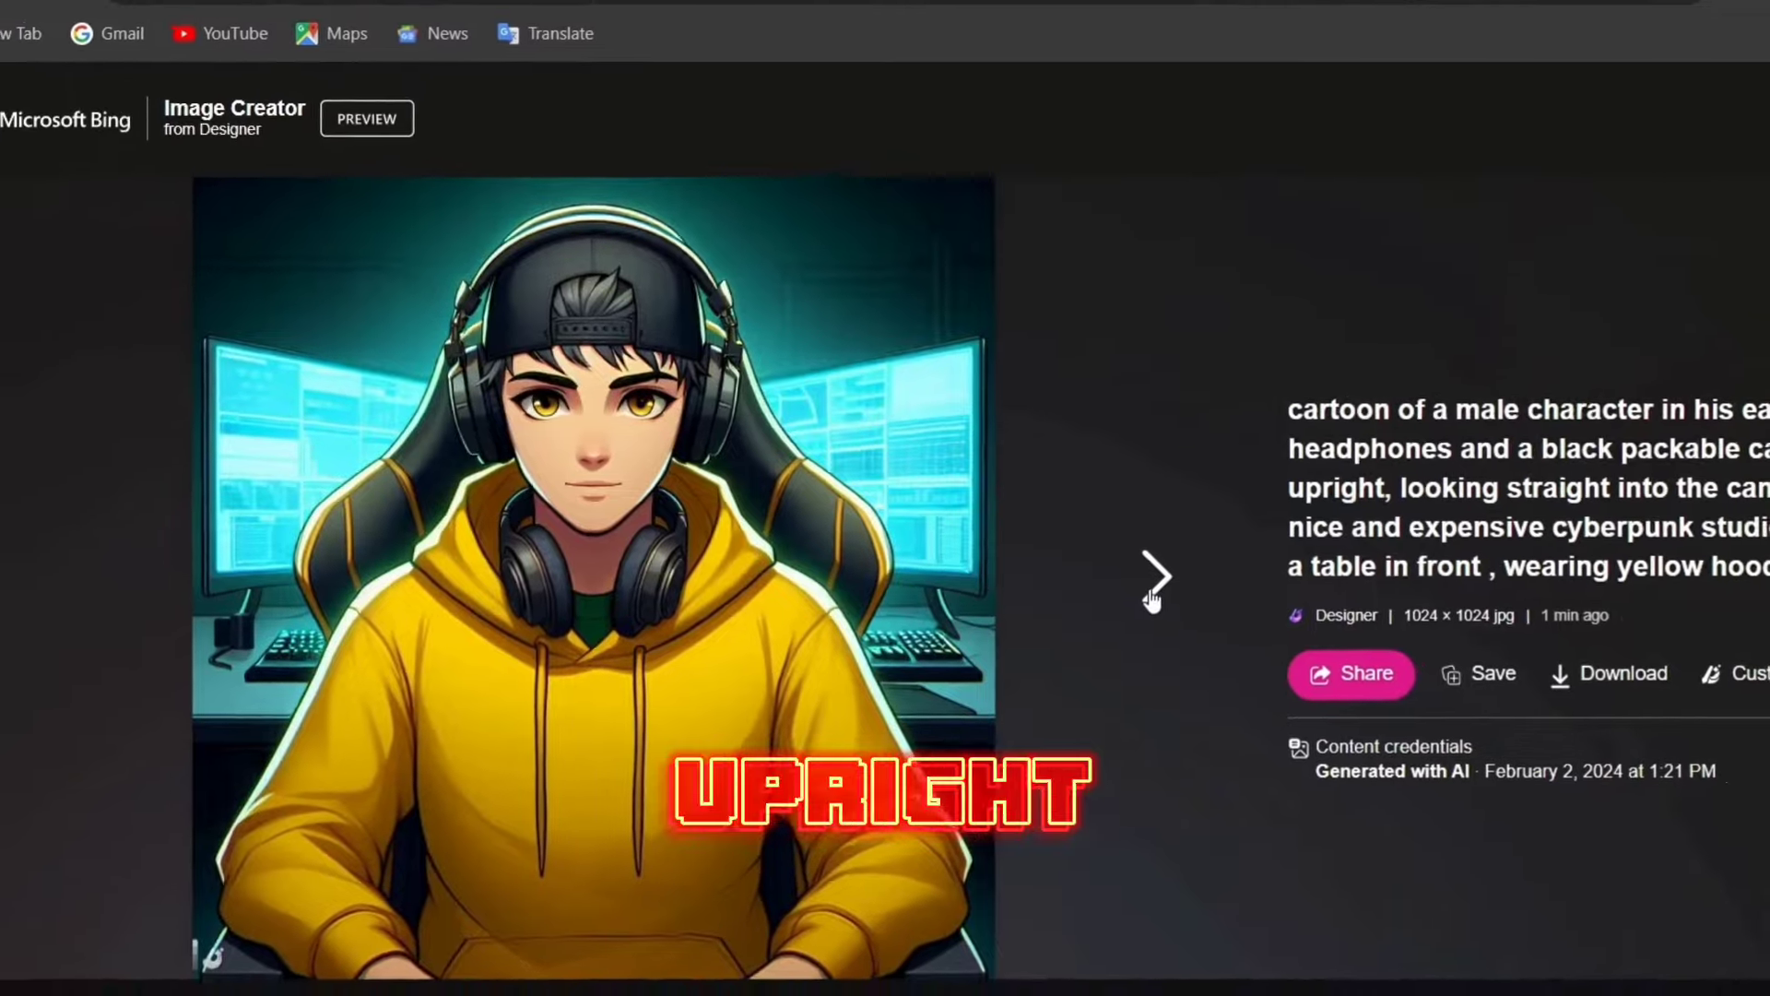
Step: Browse the Bing Image Creator results back to the monitors cartoon and save it
click(1179, 604)
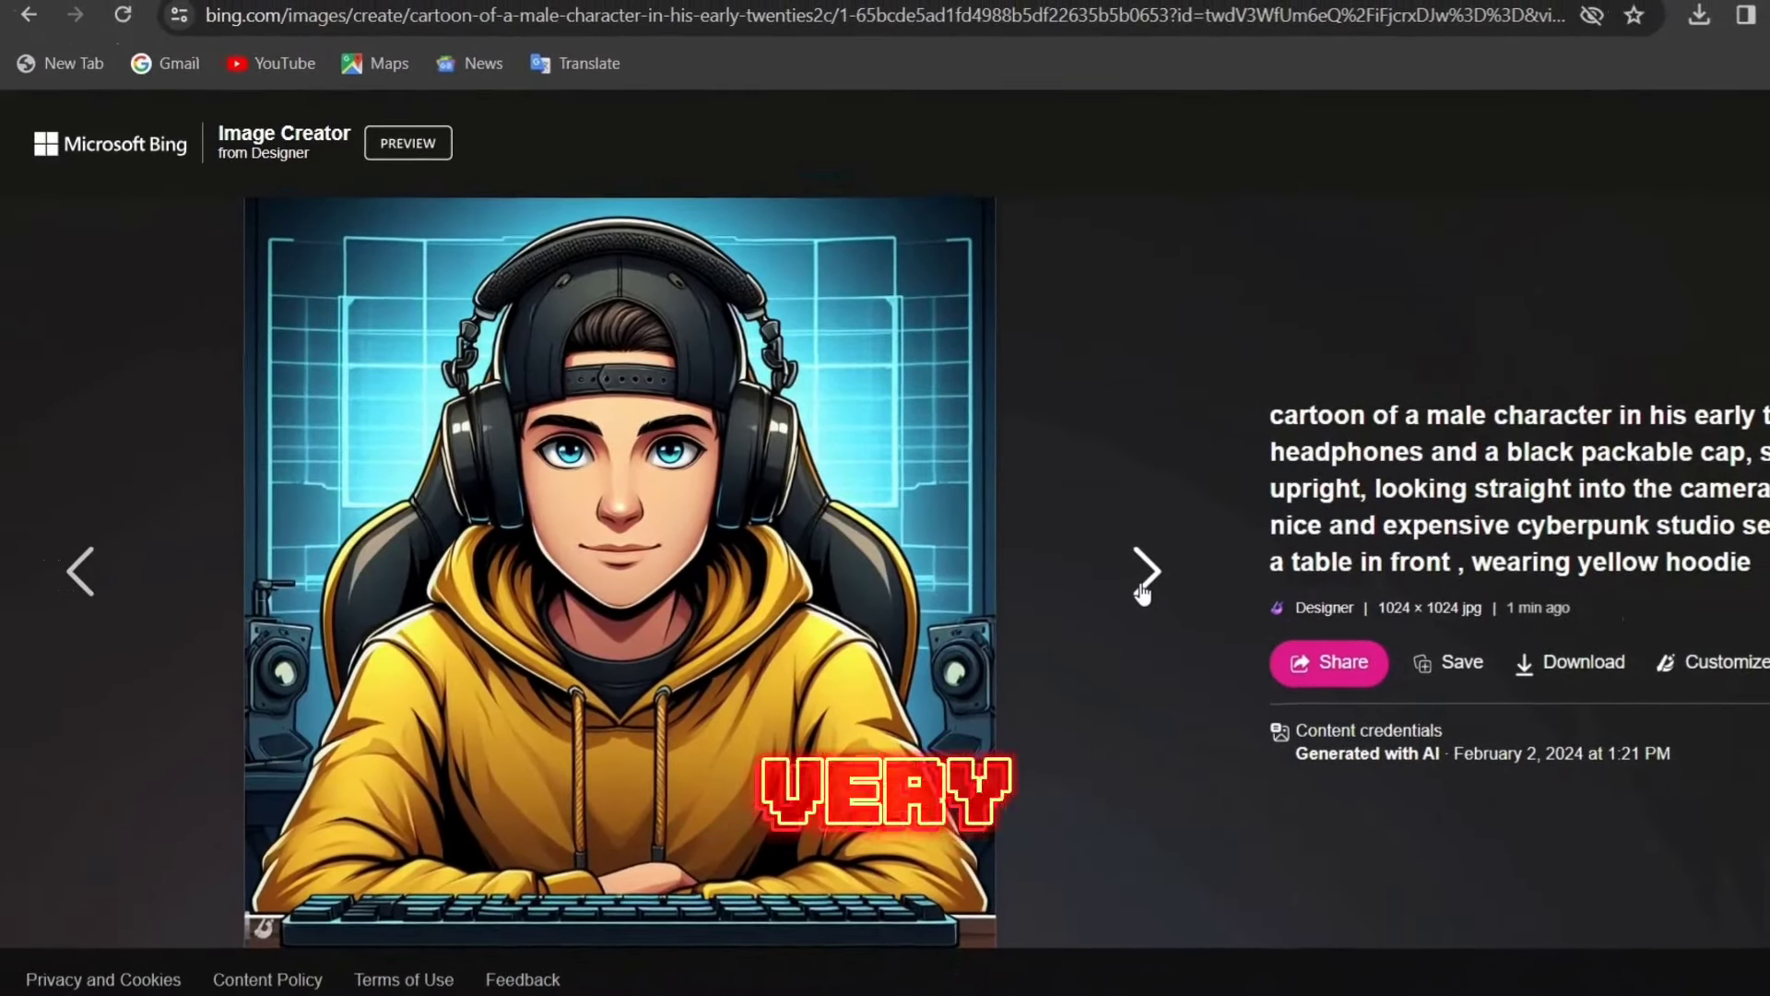
click(1148, 594)
click(1144, 576)
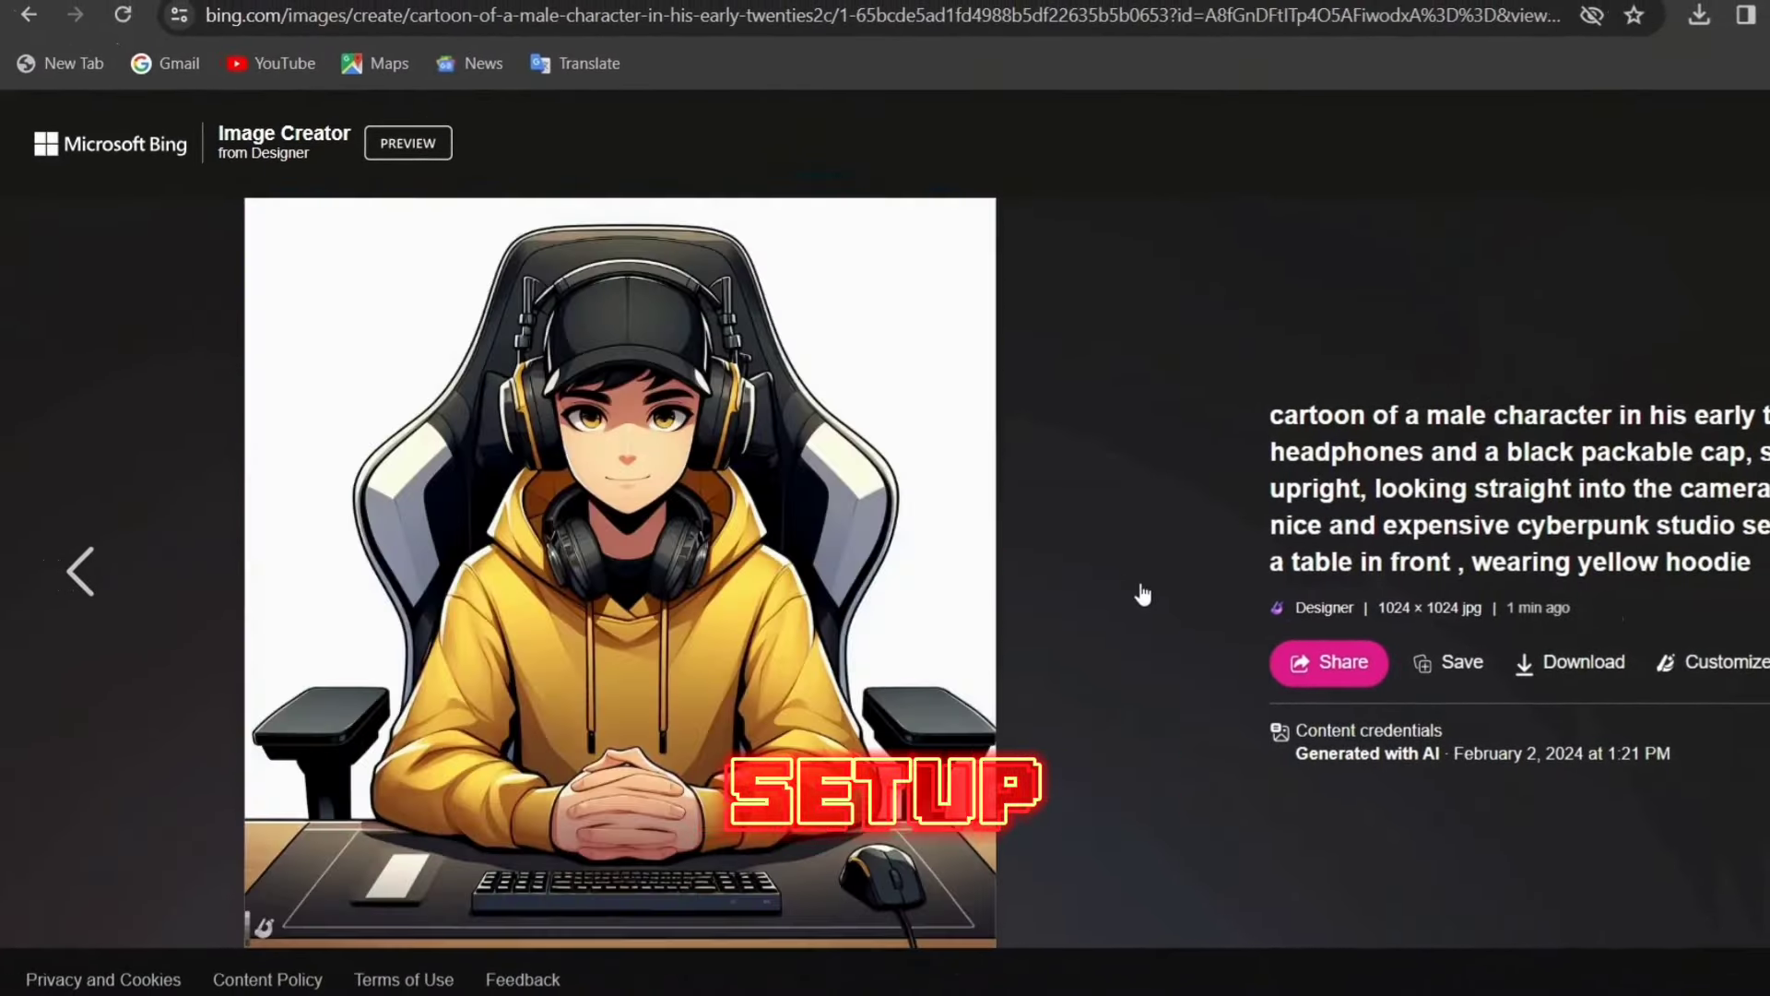
click(76, 592)
click(77, 590)
click(81, 590)
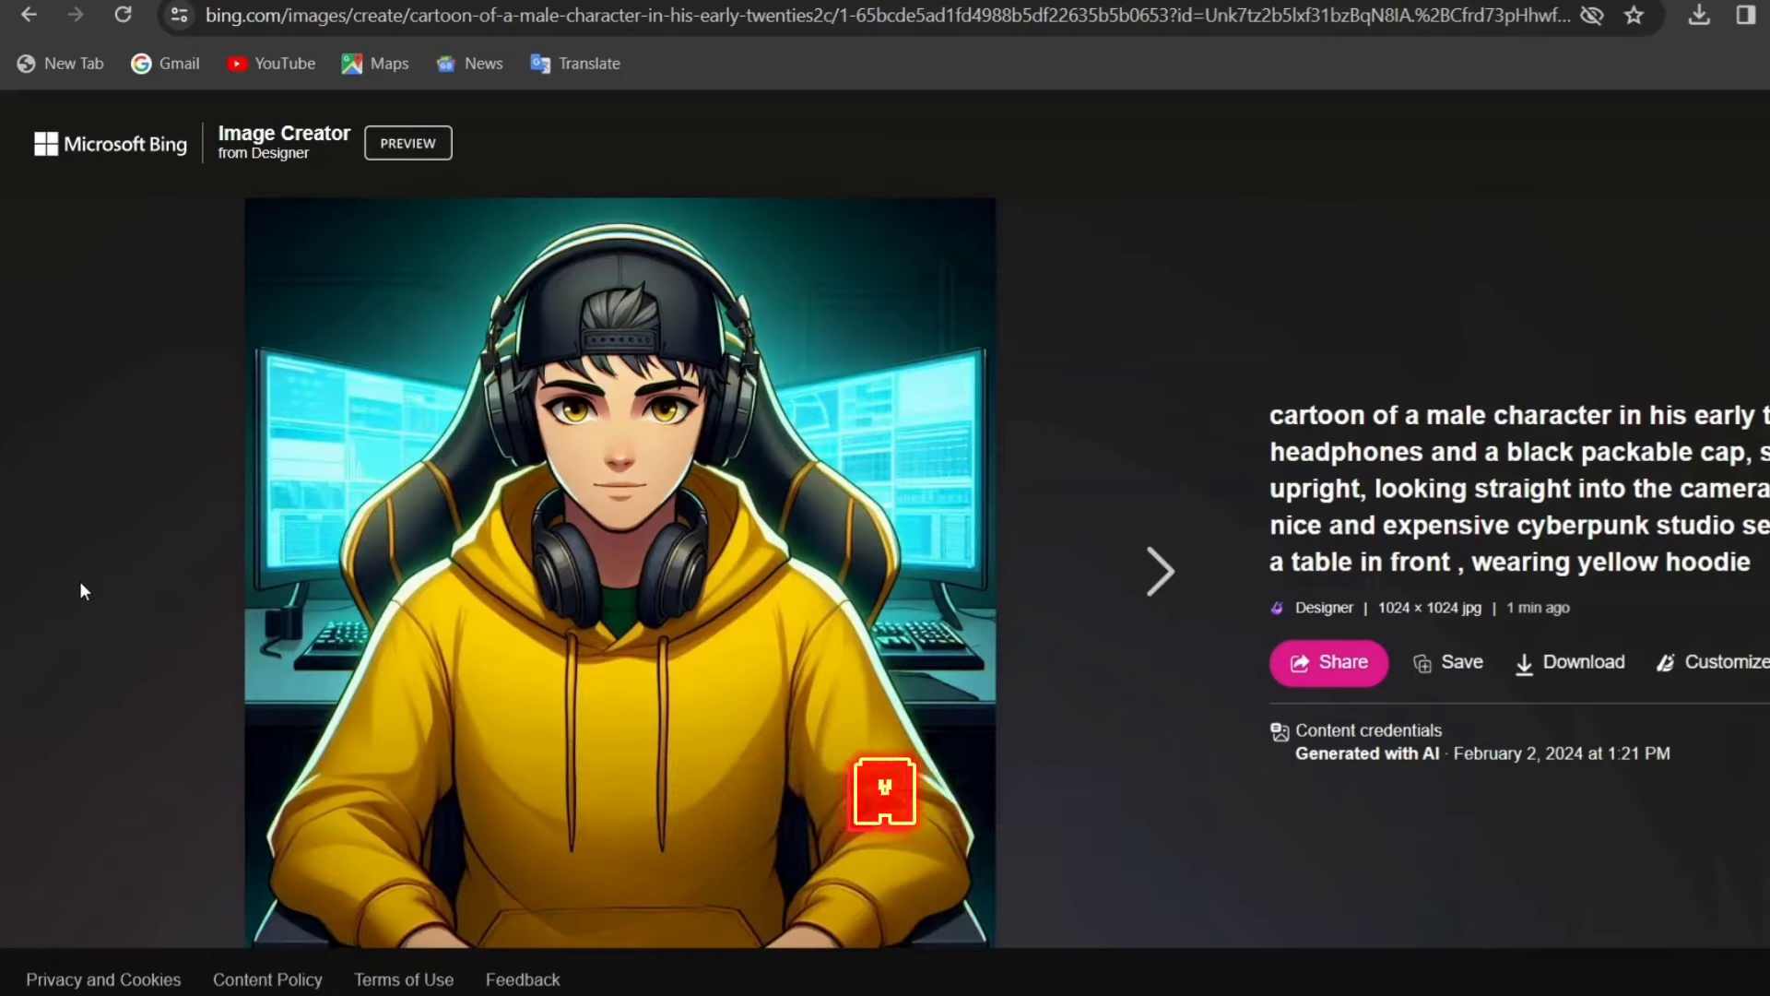
click(1622, 663)
click(788, 518)
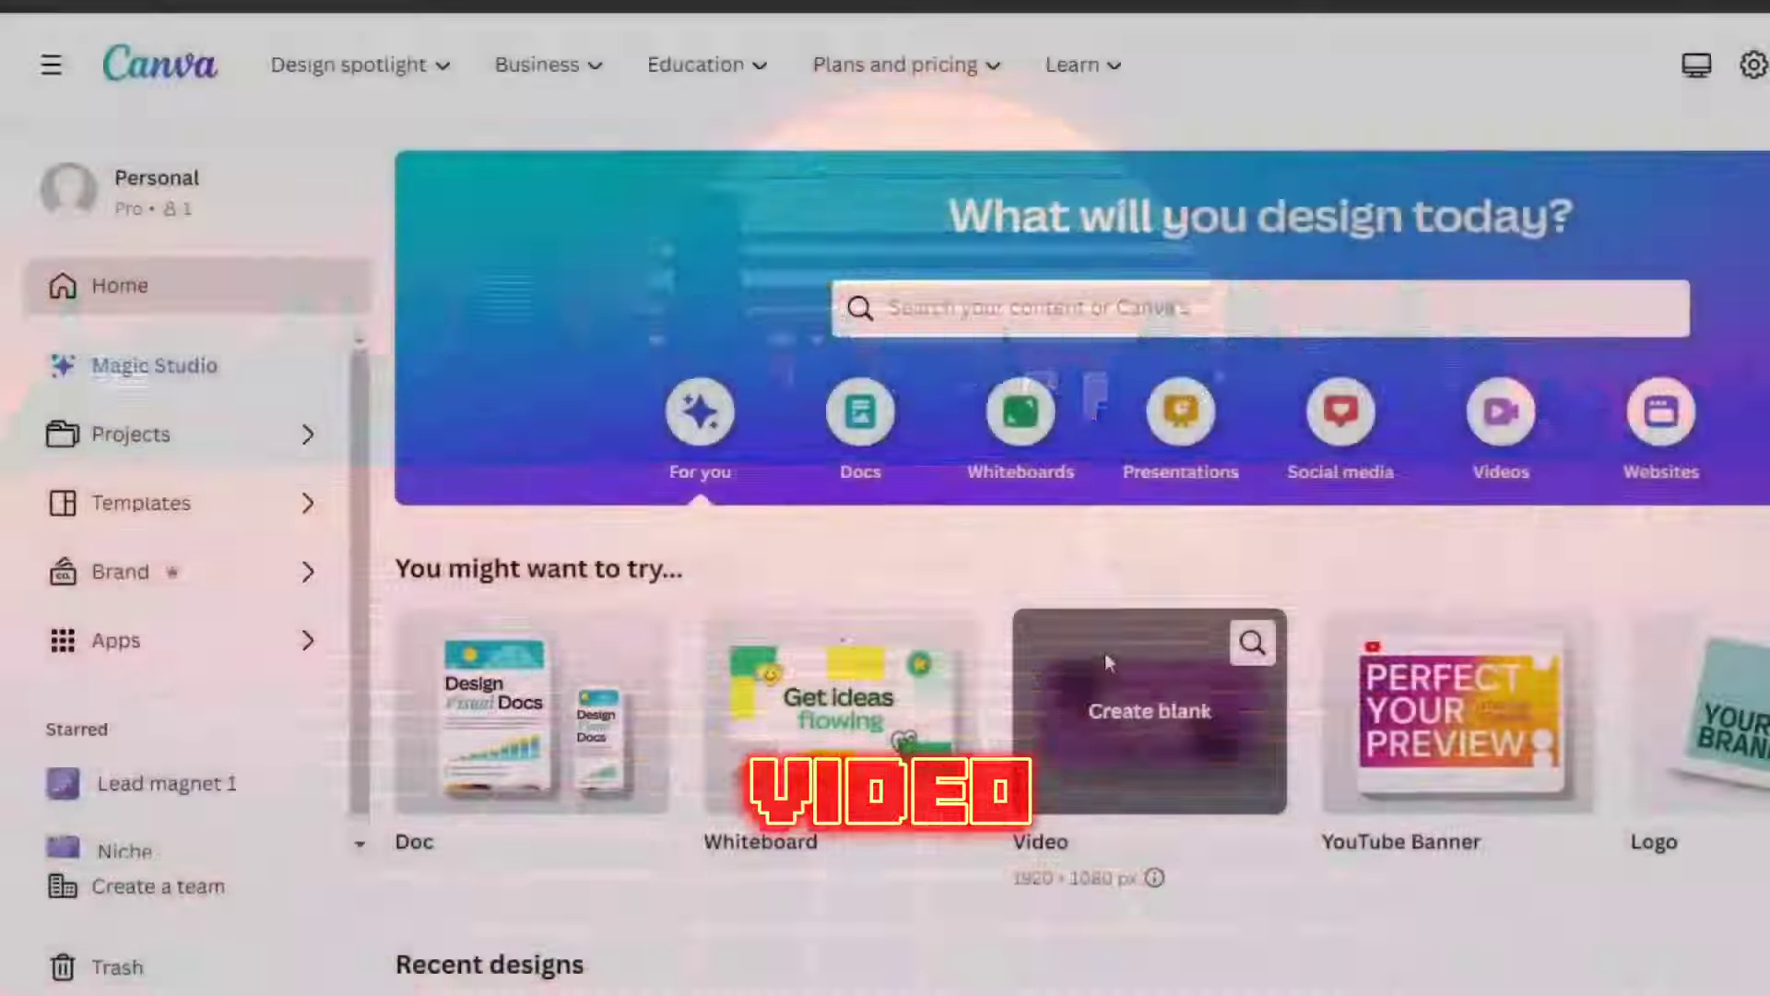
Step: Add the character over the studio background, lower it to the desk, and remove its background
click(1106, 651)
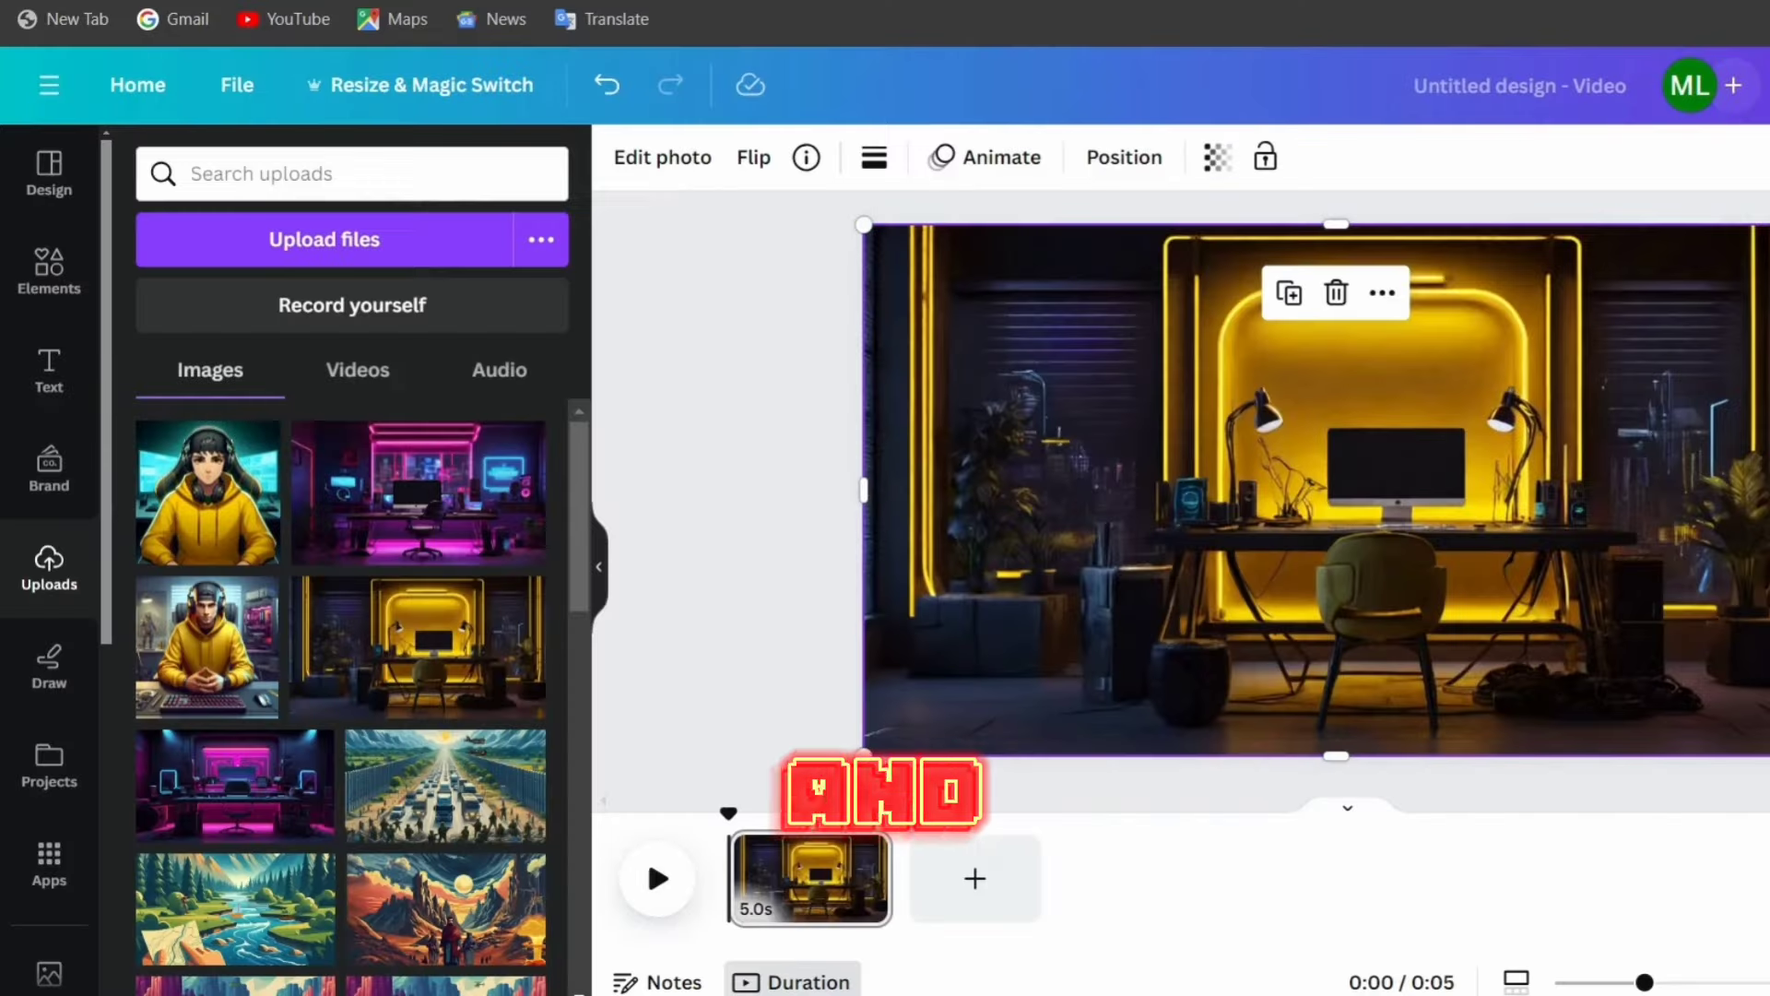
key(Escape)
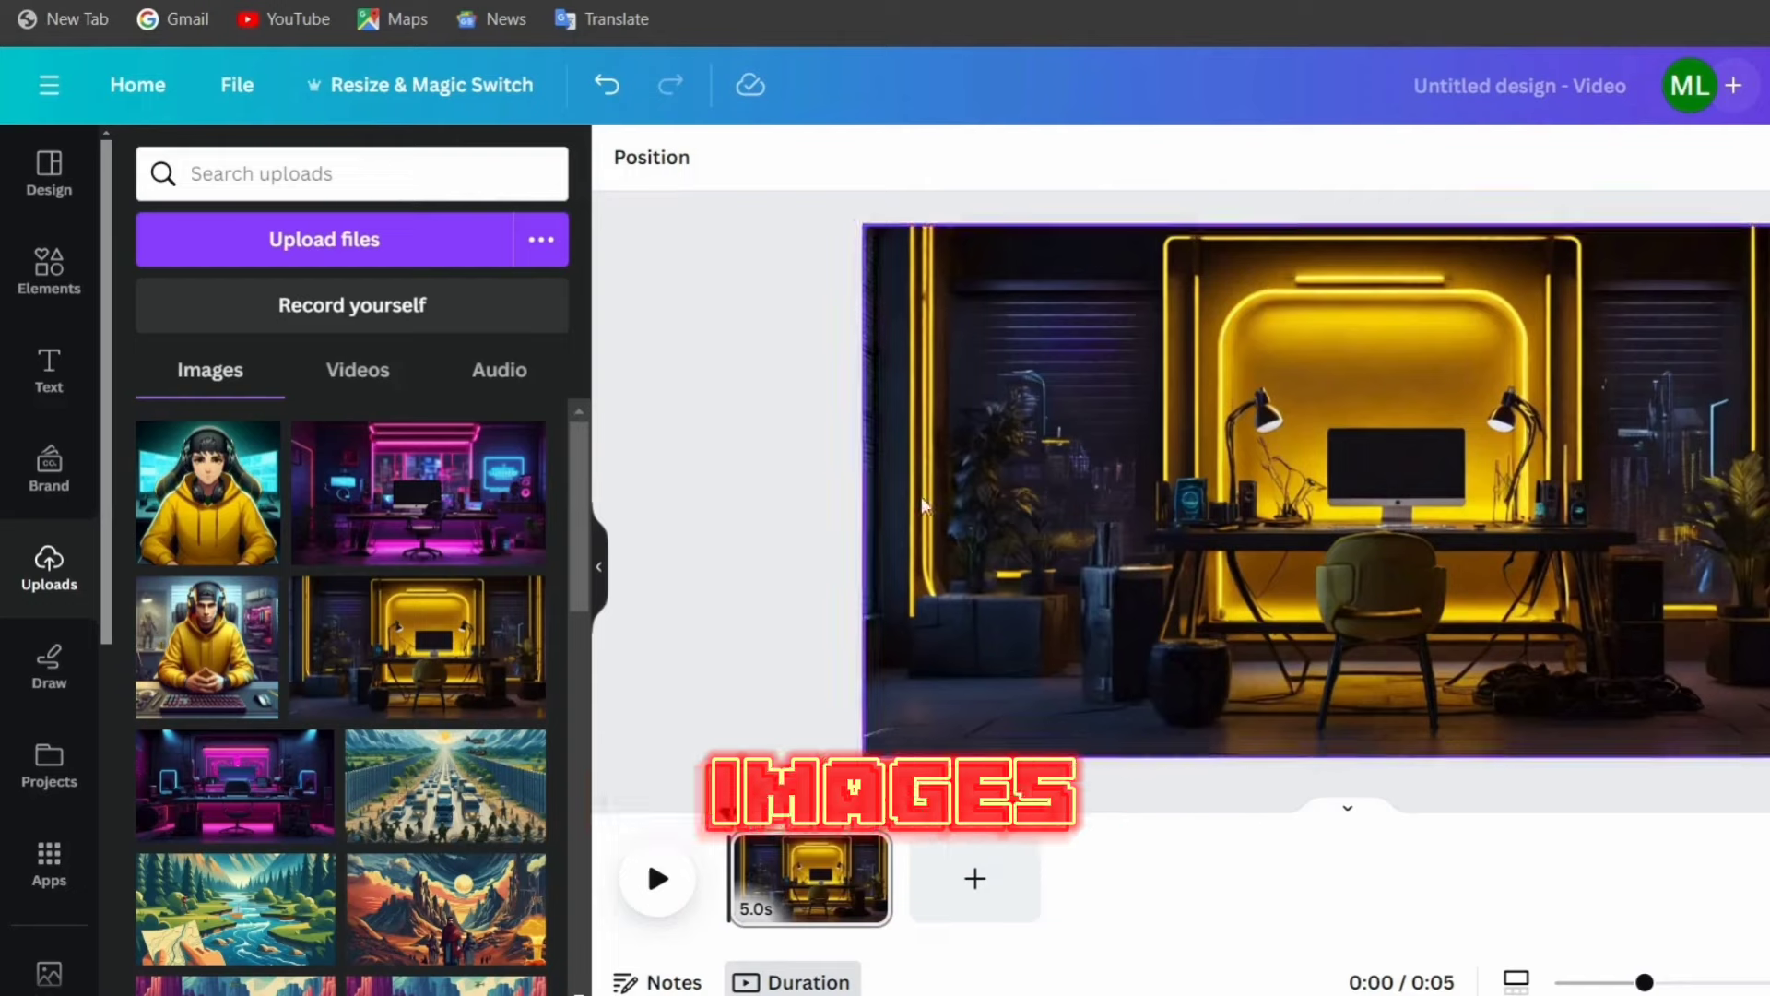
click(207, 492)
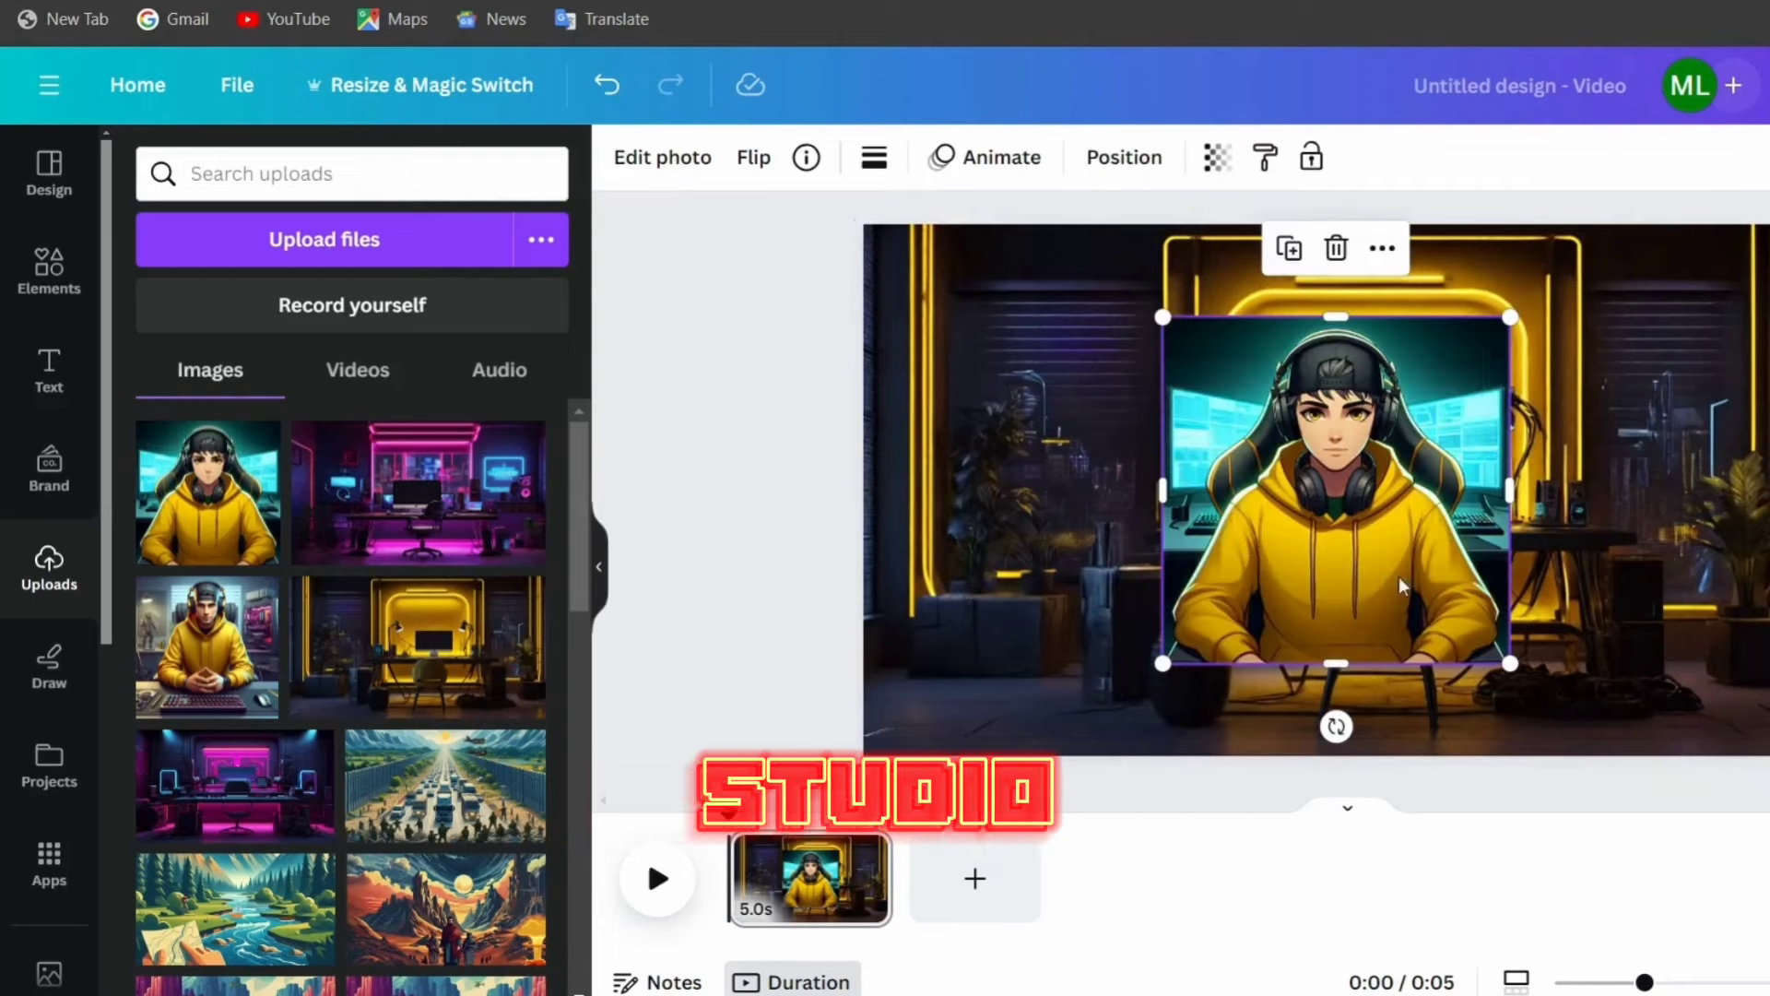
drag(1415, 590, 1402, 628)
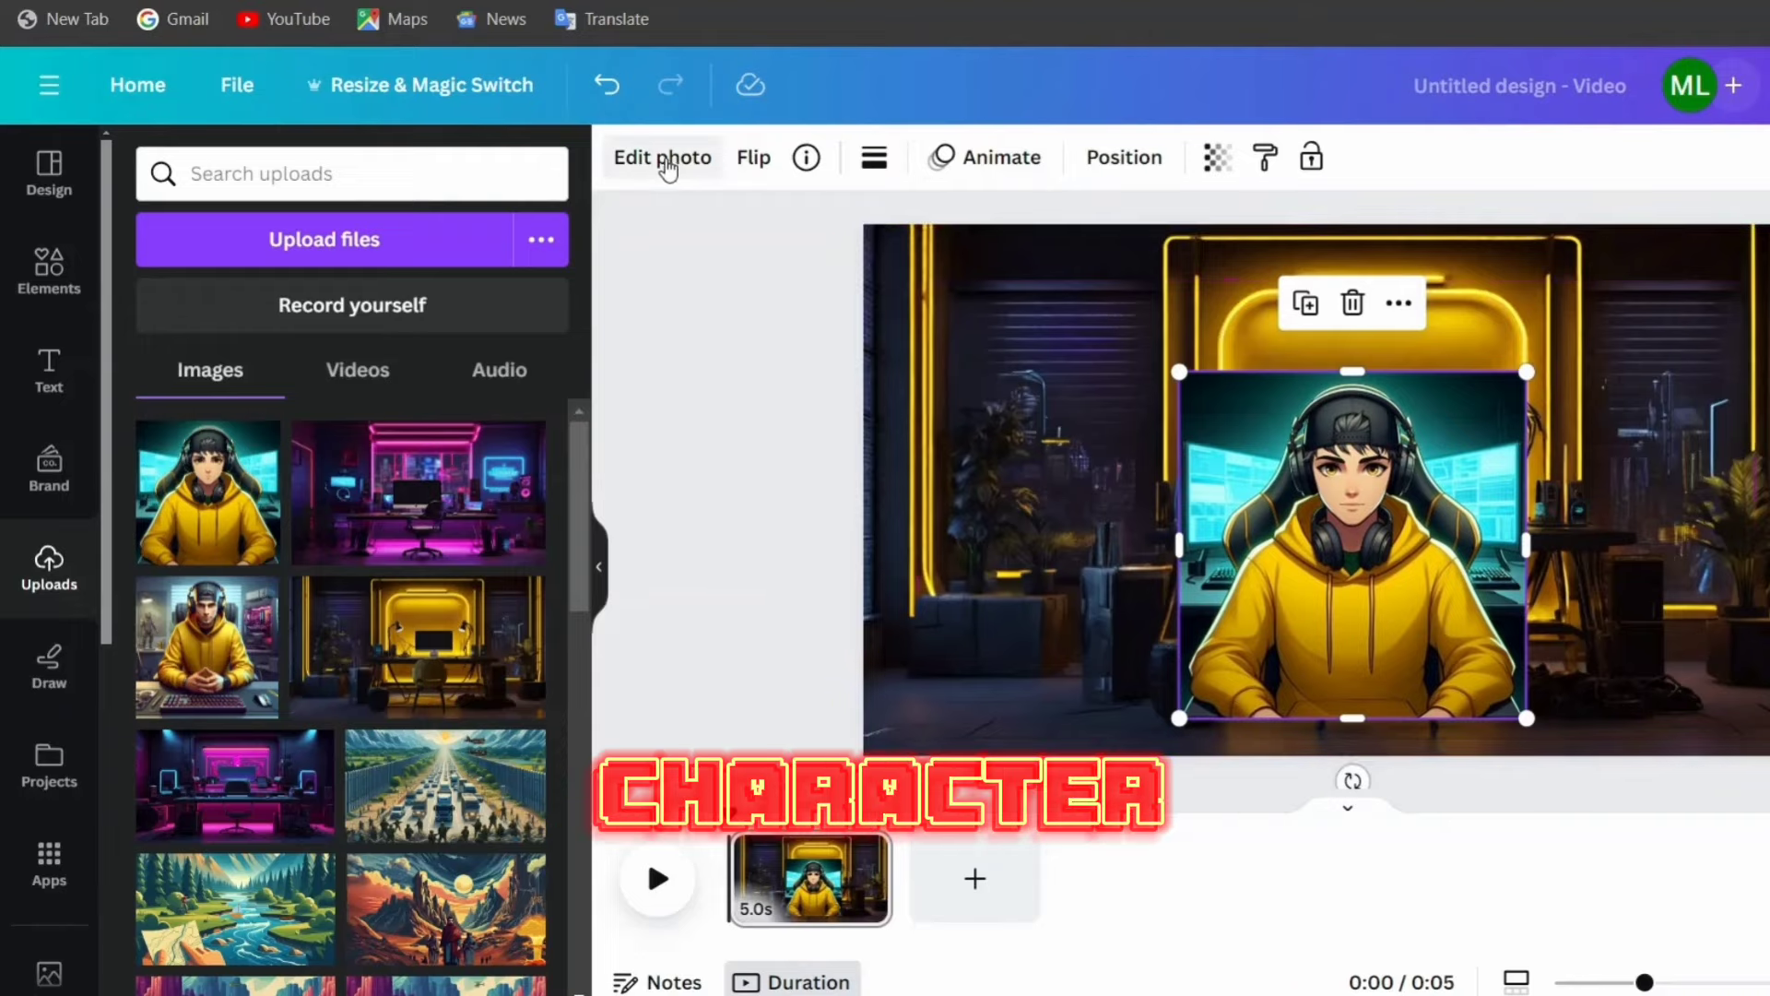
click(665, 161)
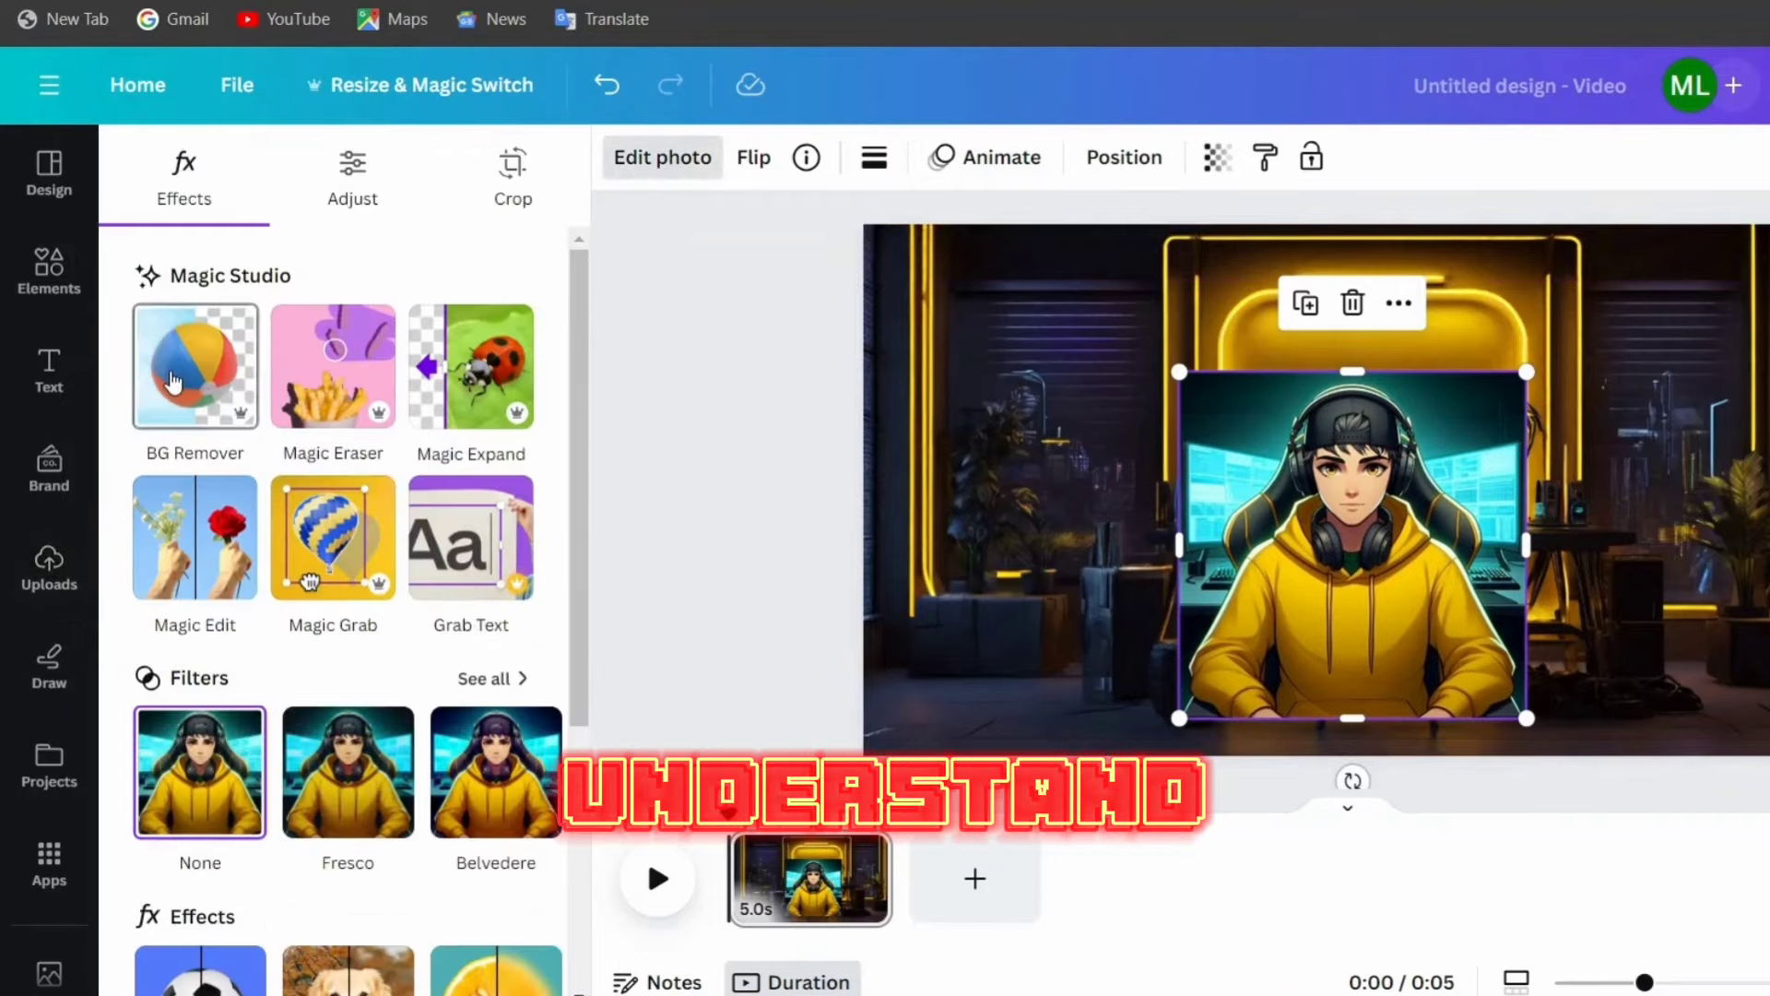
click(172, 378)
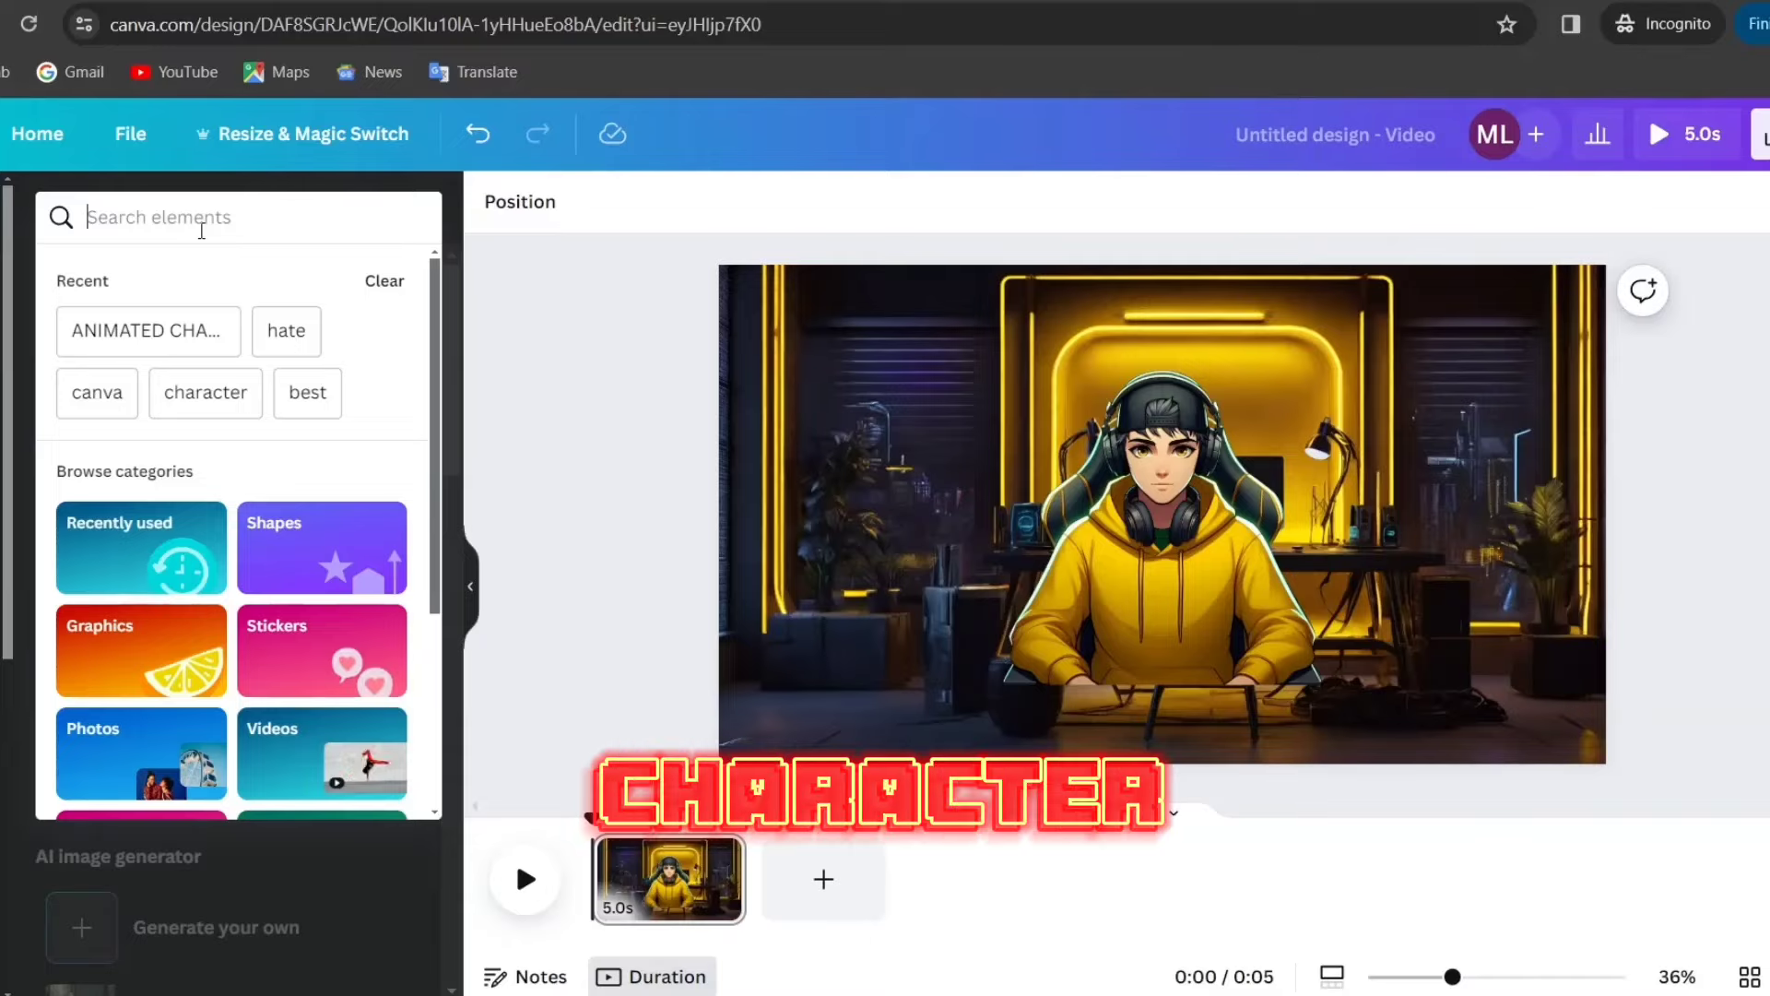
Step: Add a wooden table photo, move it down over the desk and stretch it wider
text(tab)
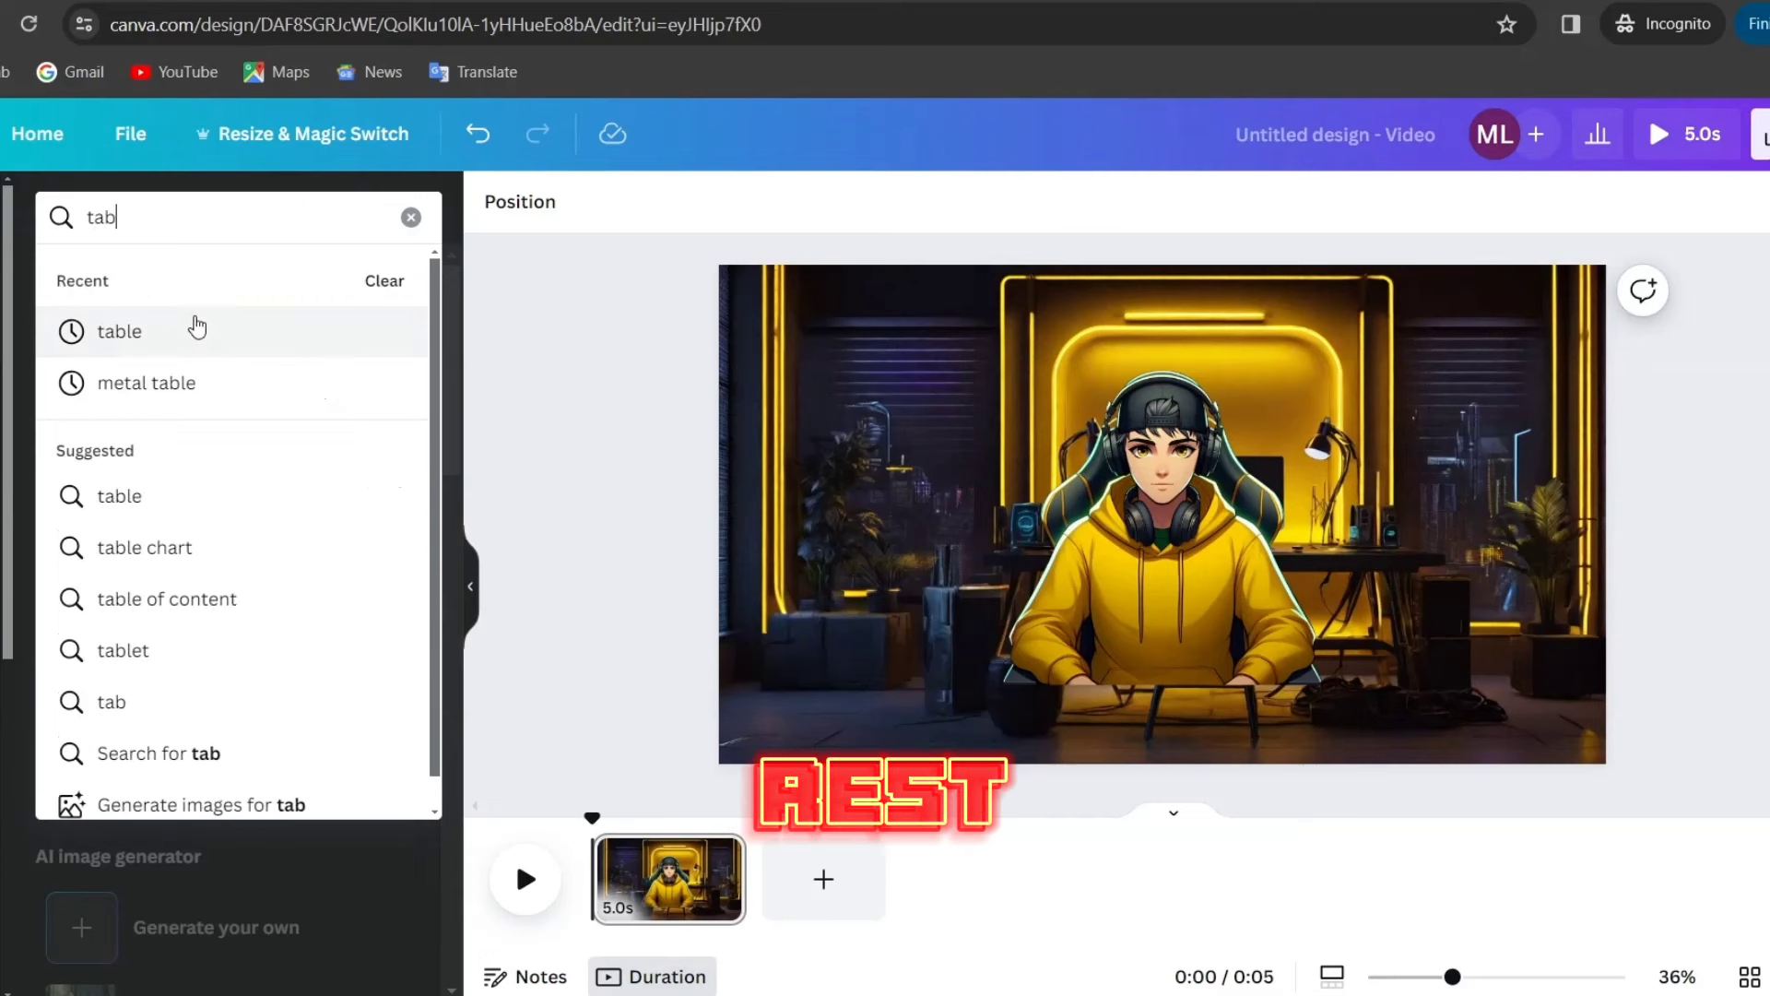
click(207, 329)
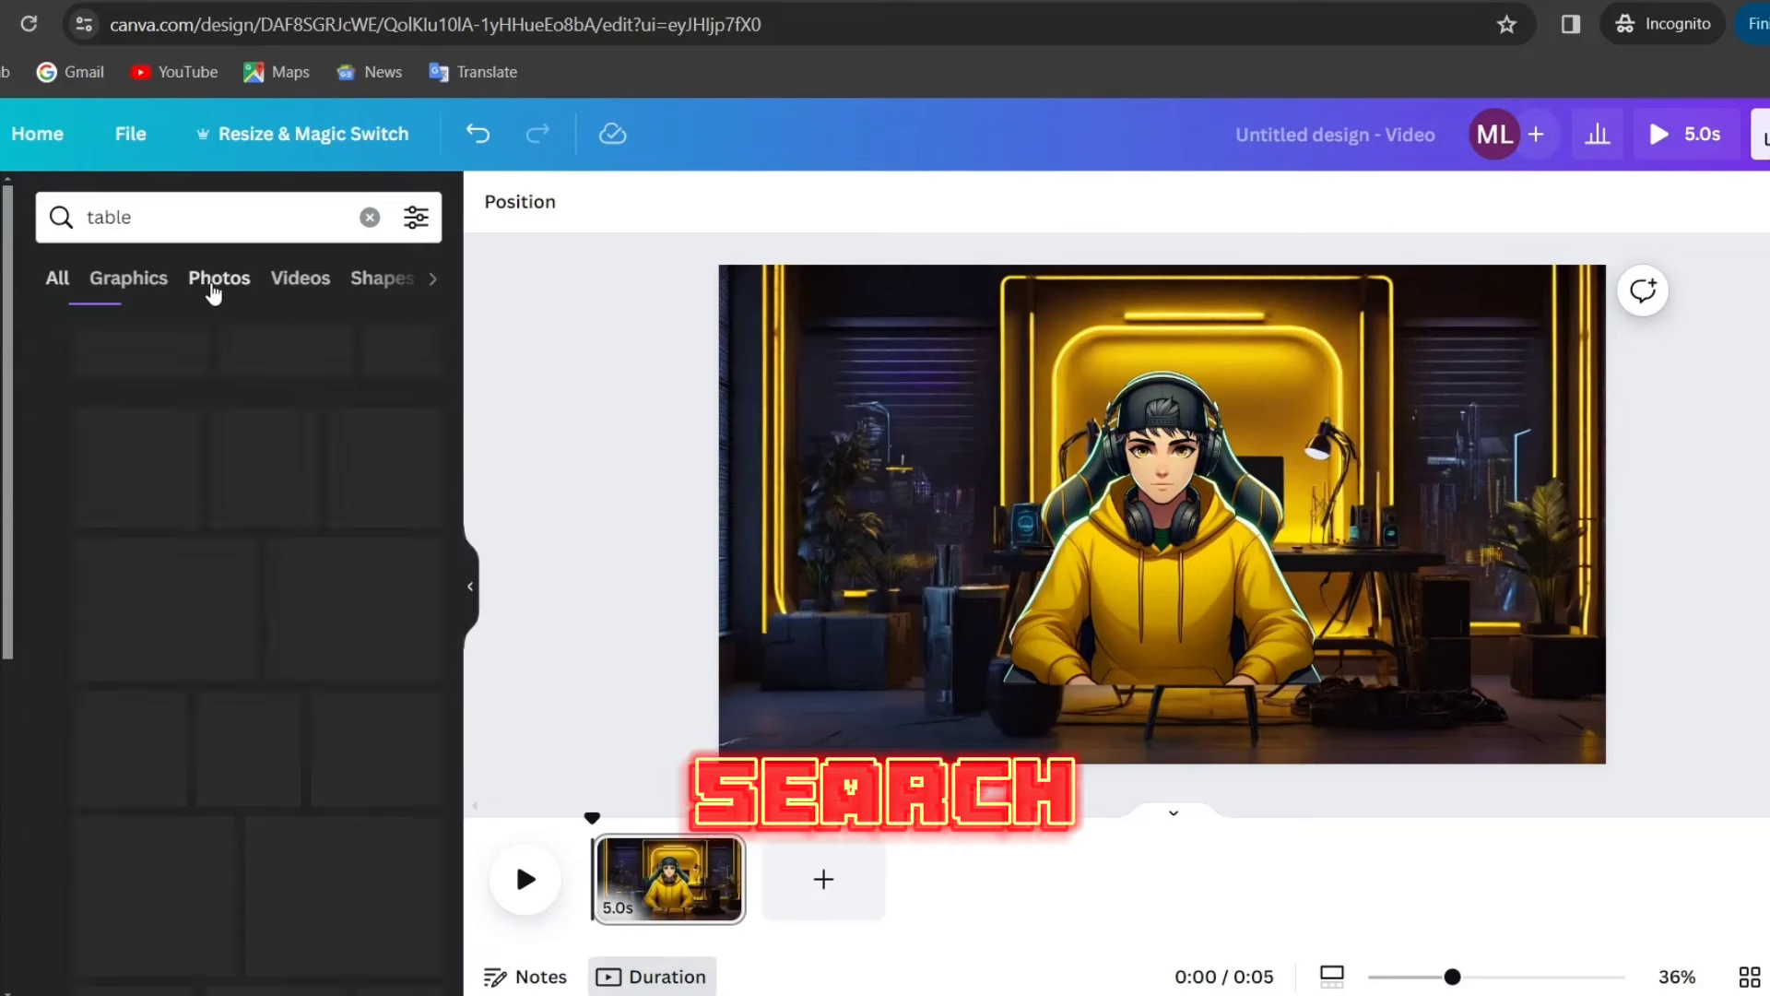
click(213, 290)
click(293, 619)
drag(1187, 533, 1088, 717)
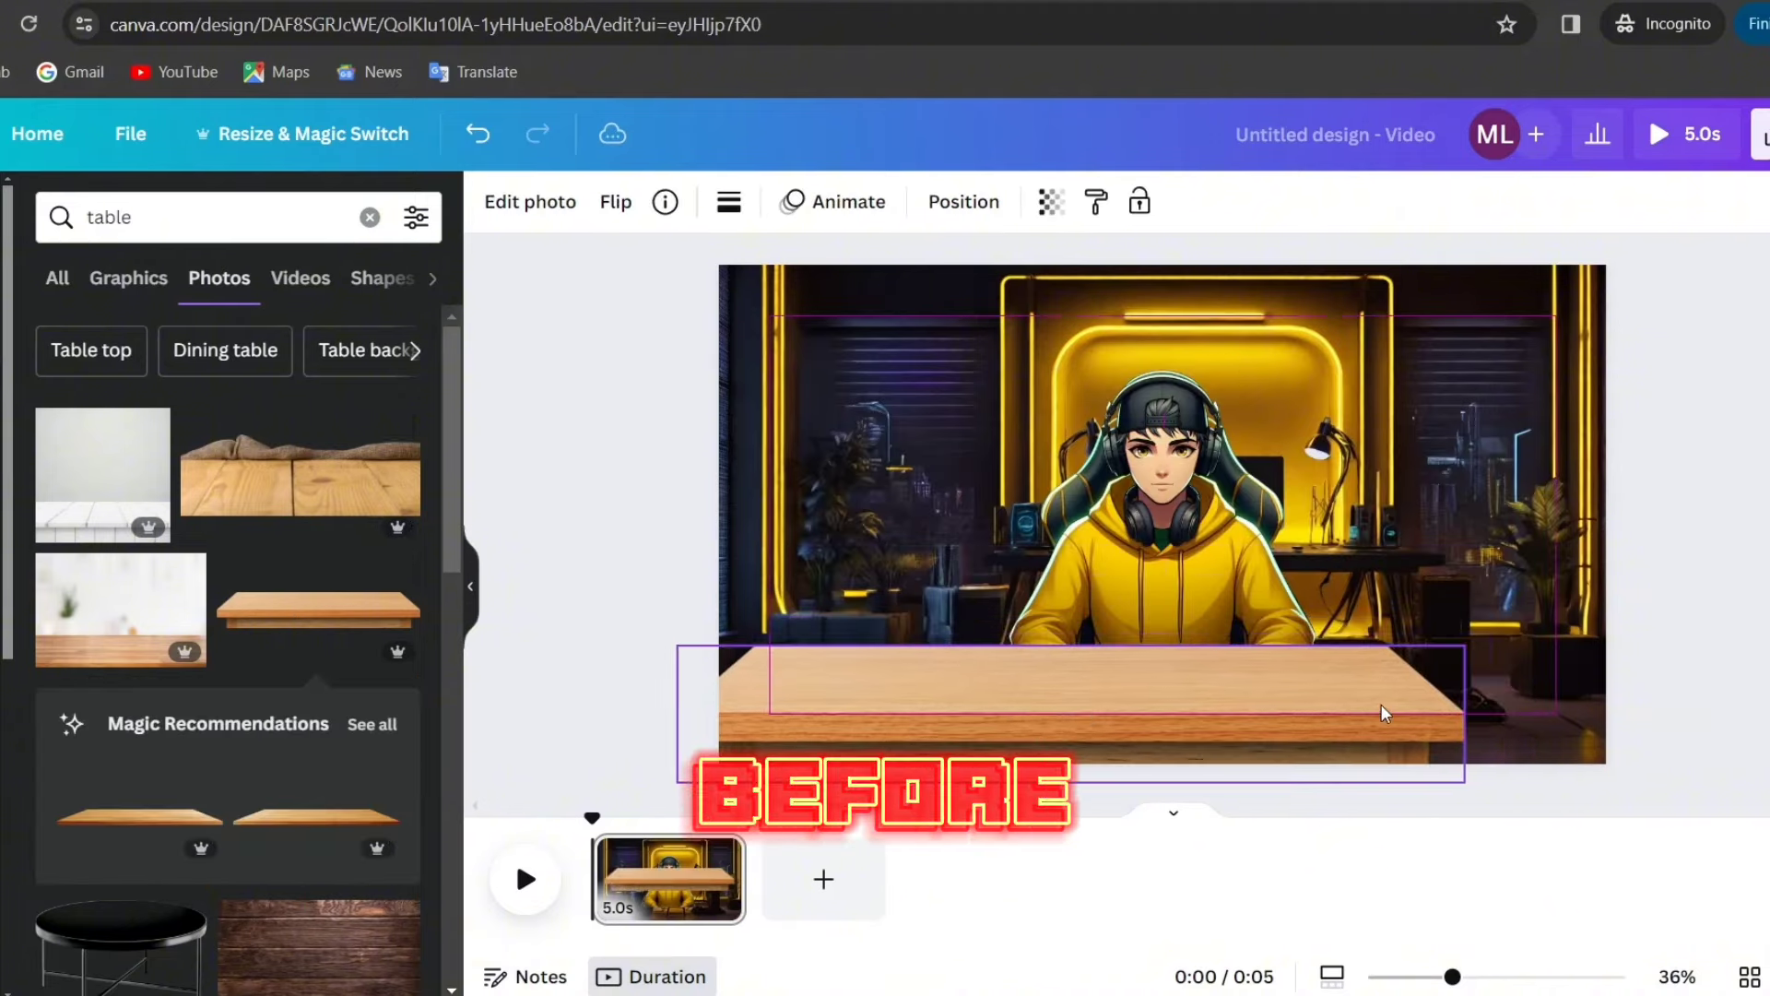
drag(1465, 714, 1730, 716)
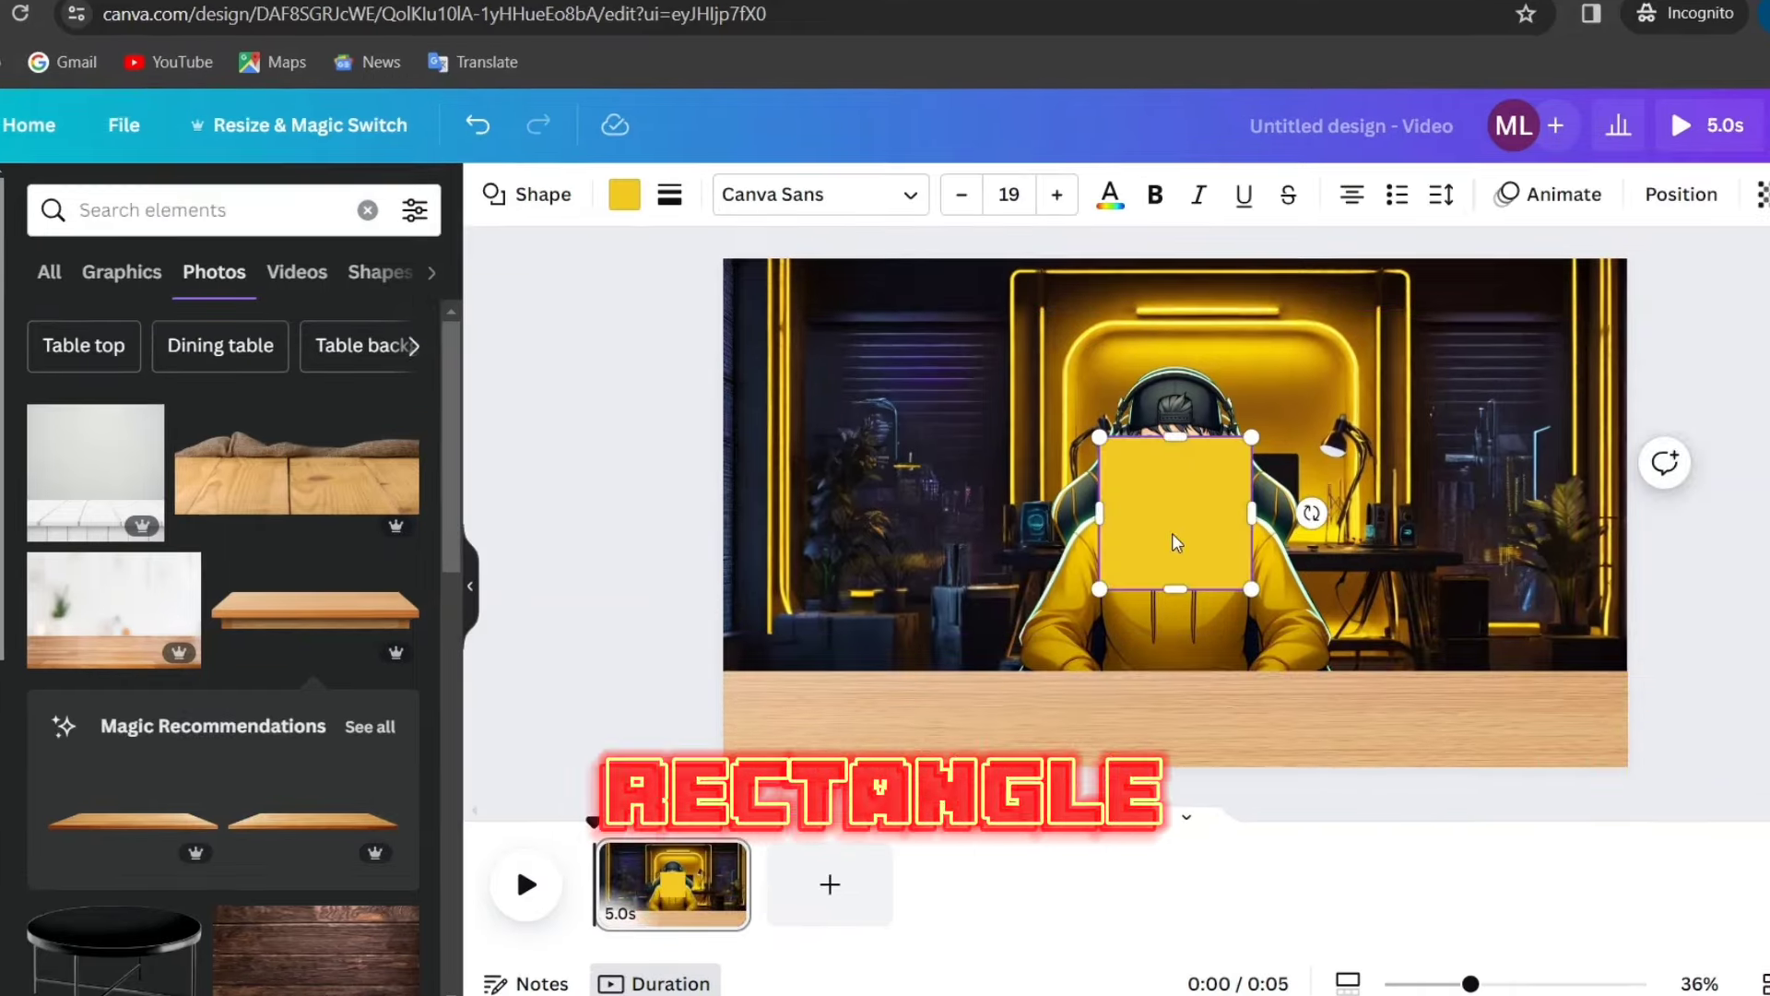
Step: Turn the yellow square into a full-width black, semi-transparent bar along the bottom
drag(1175, 517, 723, 706)
drag(972, 630, 973, 676)
drag(1221, 724, 1616, 743)
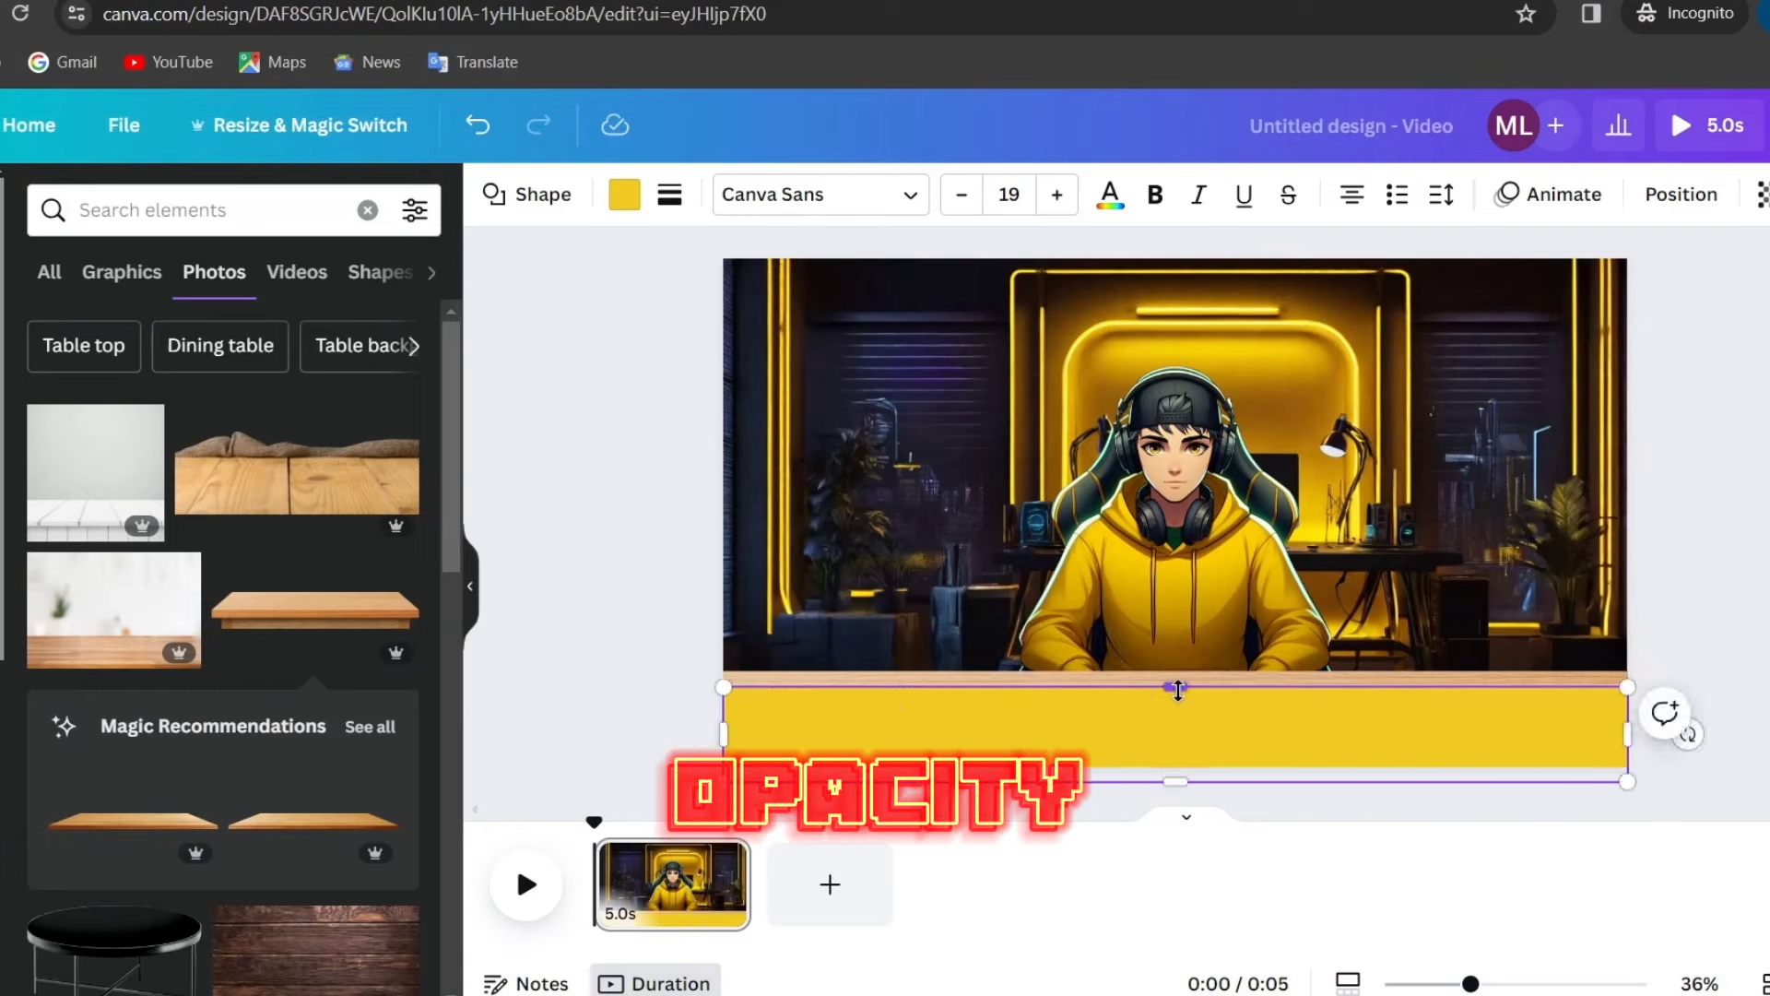
drag(1177, 690, 1177, 673)
click(624, 195)
click(183, 353)
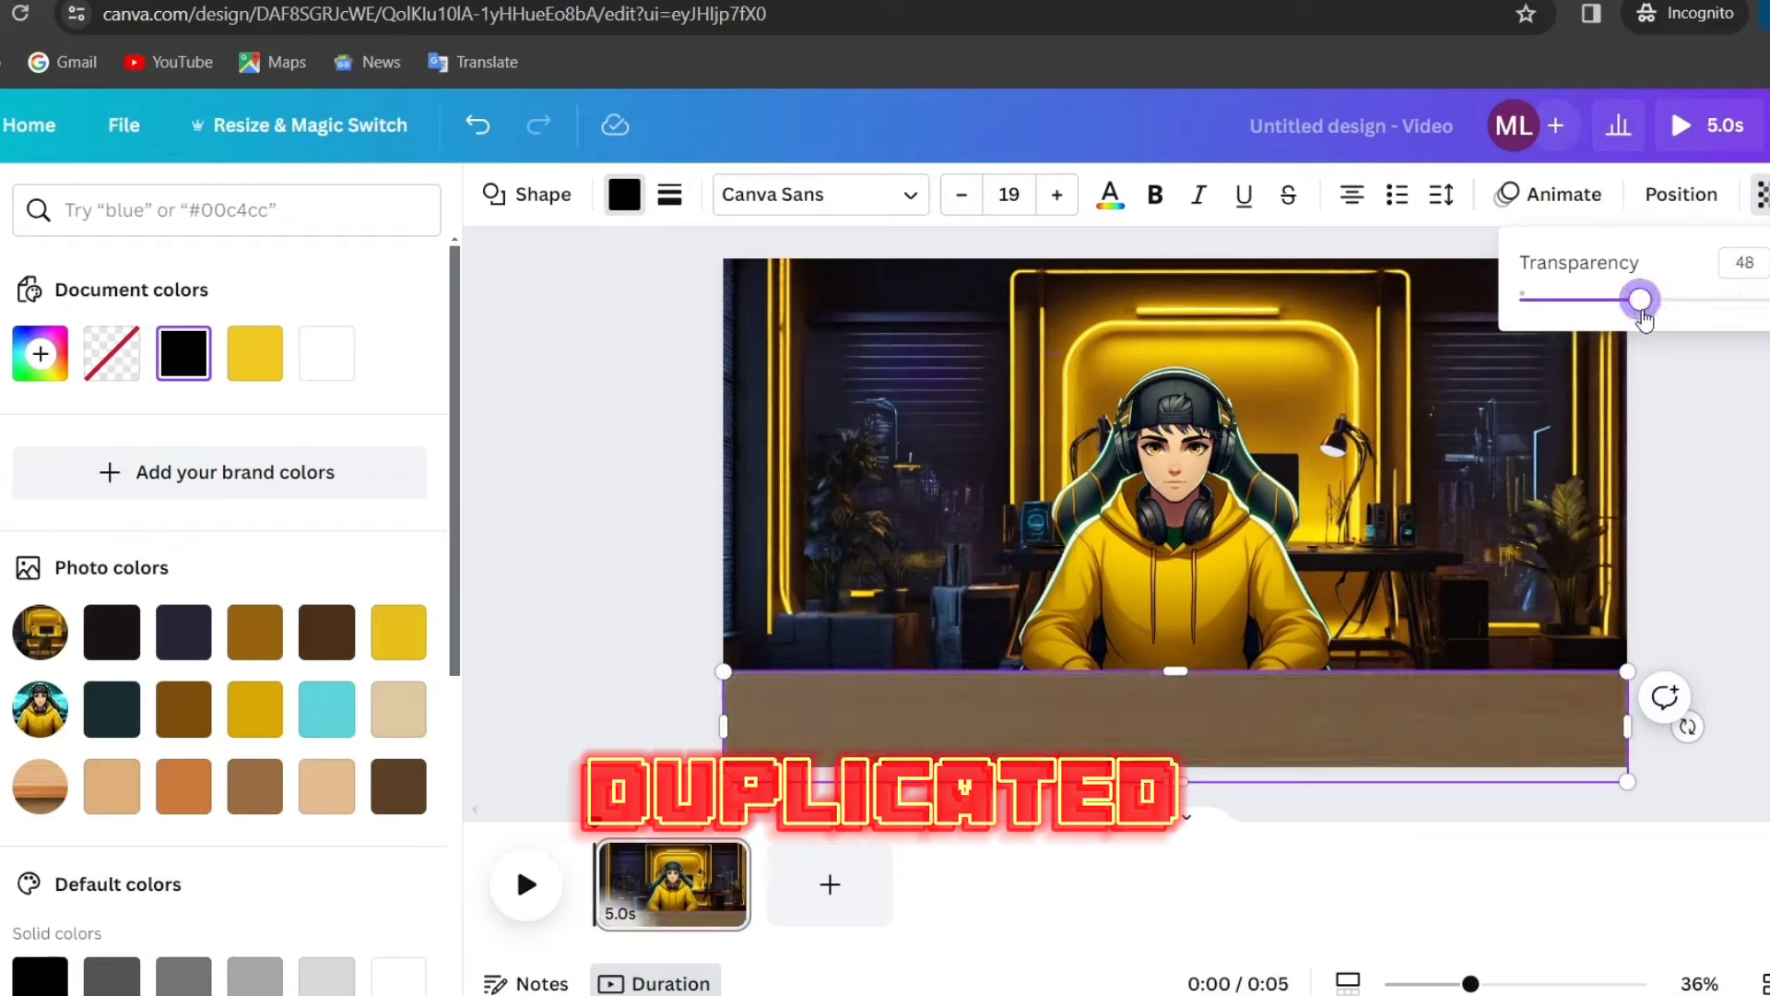
drag(1632, 301, 1608, 301)
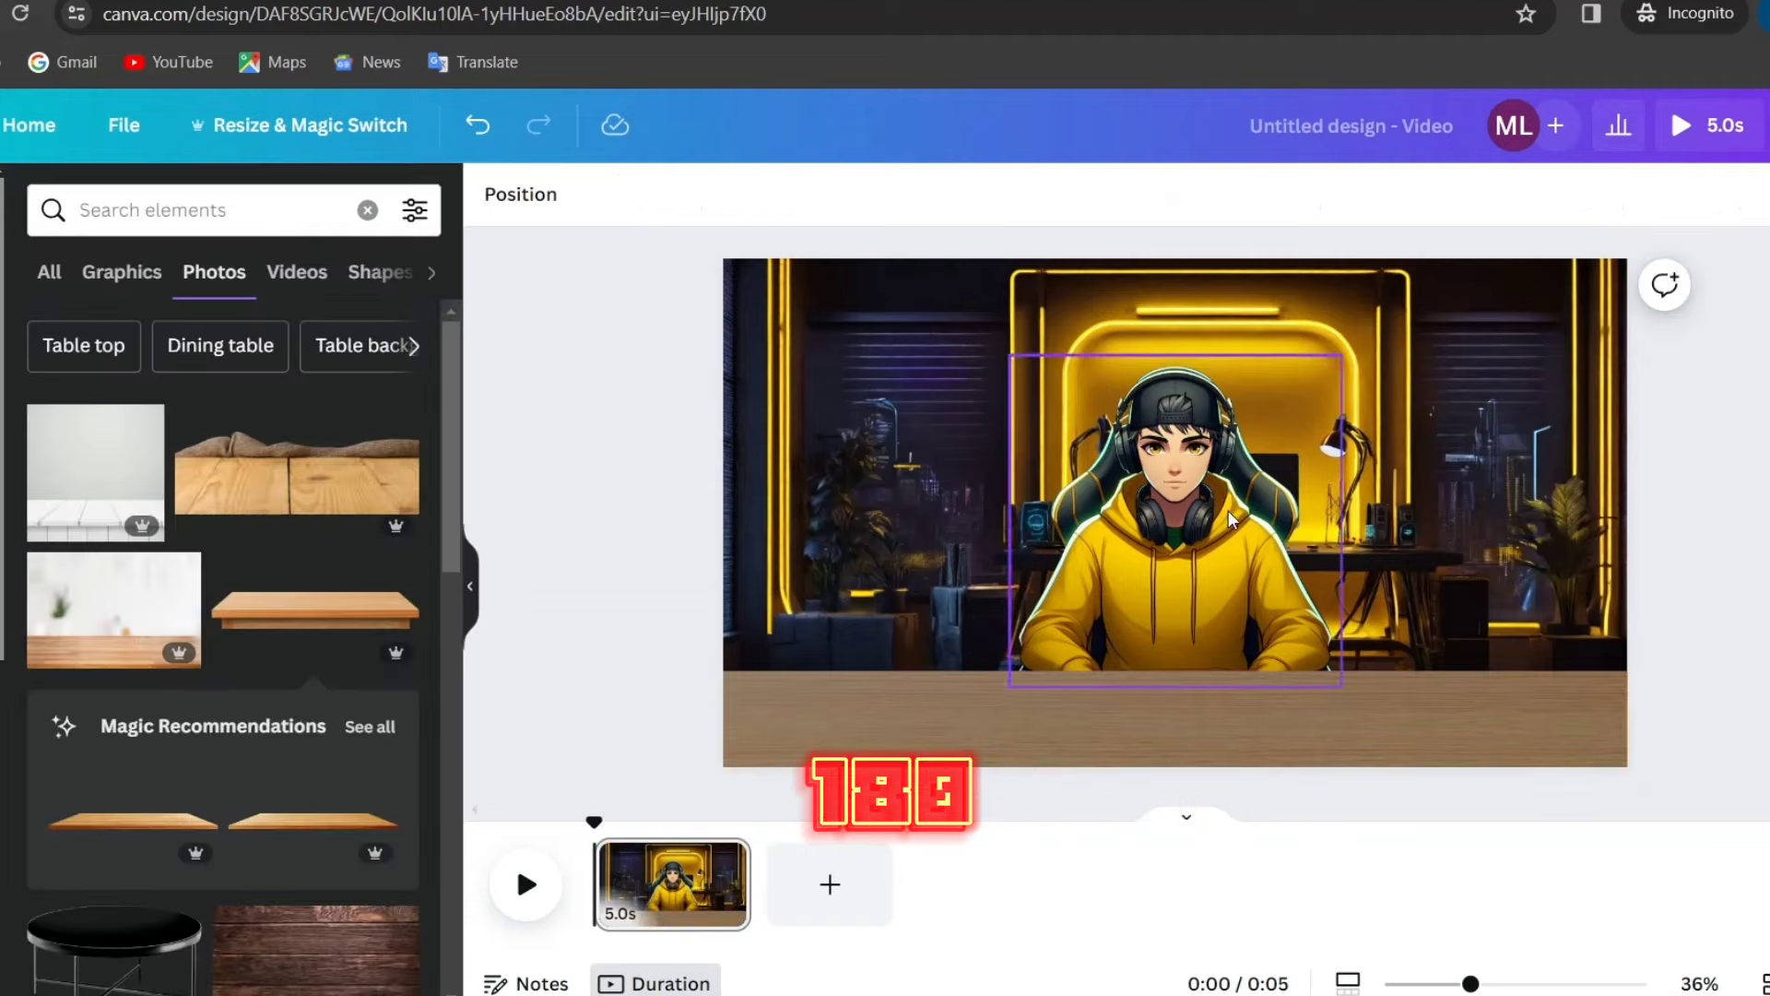
Step: Rotate the duplicated character to 177° and fade it to about 27 transparency
click(1240, 515)
drag(1174, 740, 1190, 780)
click(1062, 194)
drag(1062, 299, 830, 299)
click(1739, 411)
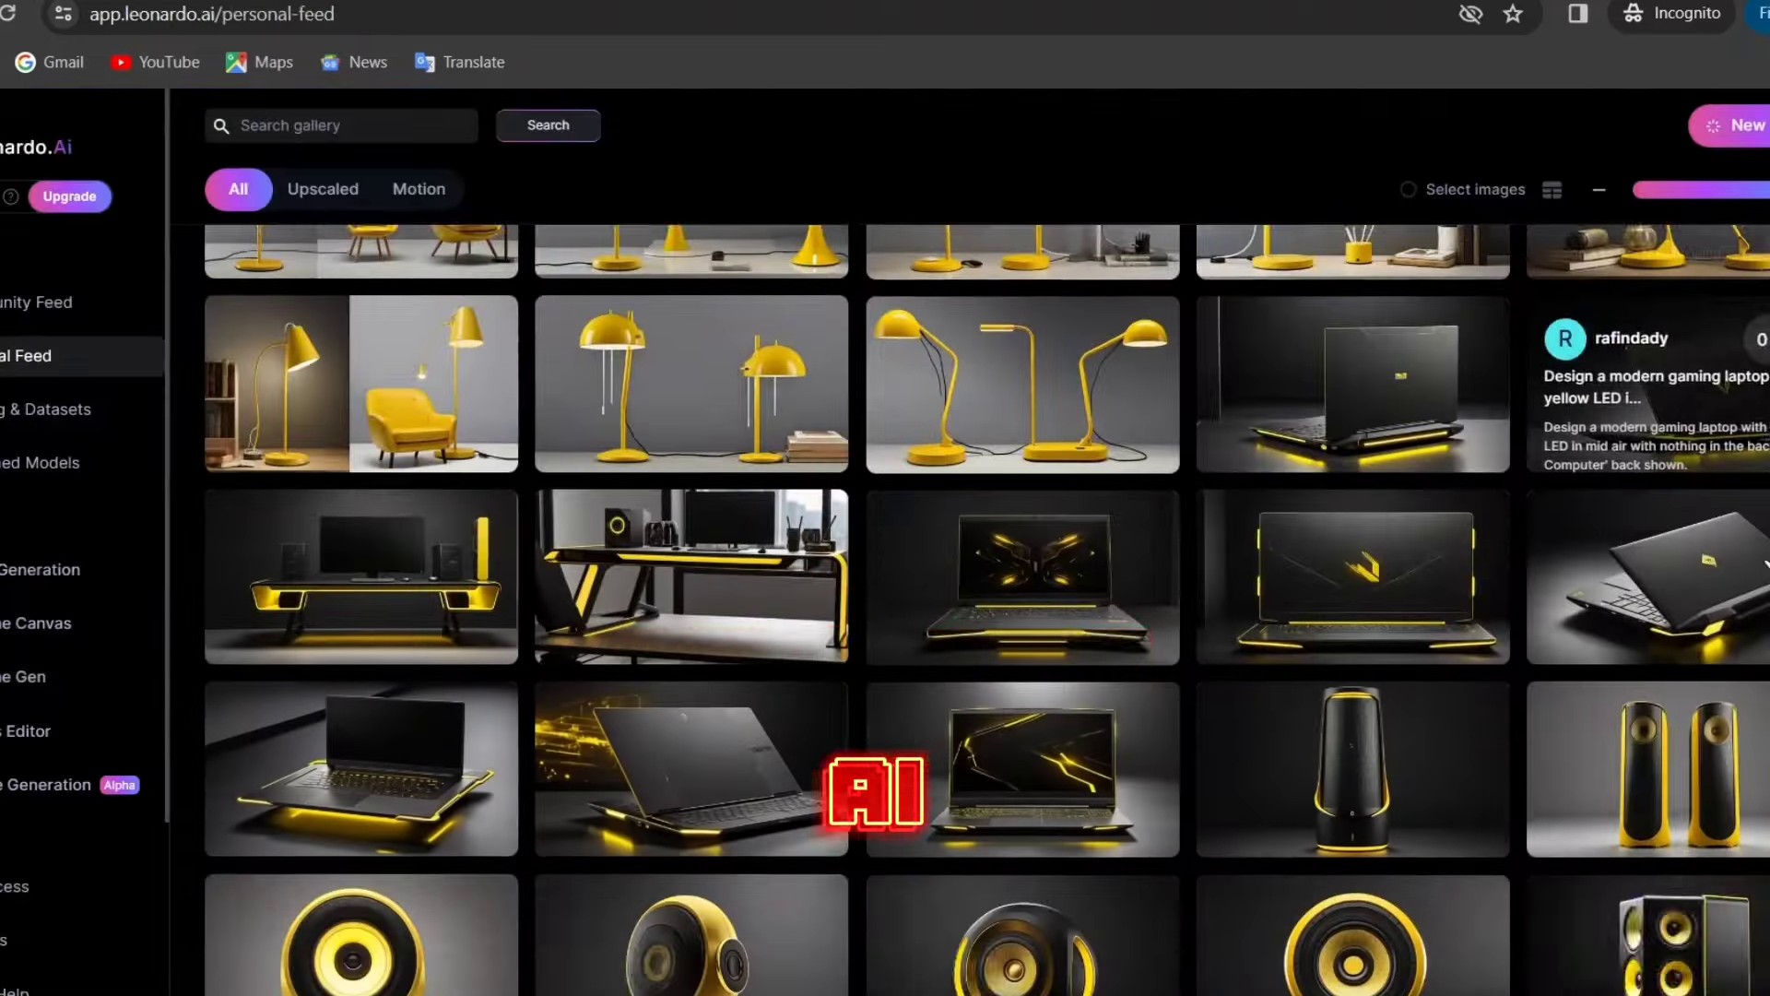
Step: Scroll through the Leonardo.Ai Personal Feed props, then switch to the ColorZilla Google results
scroll(1650, 553, down, 10)
scroll(1650, 553, up, 7)
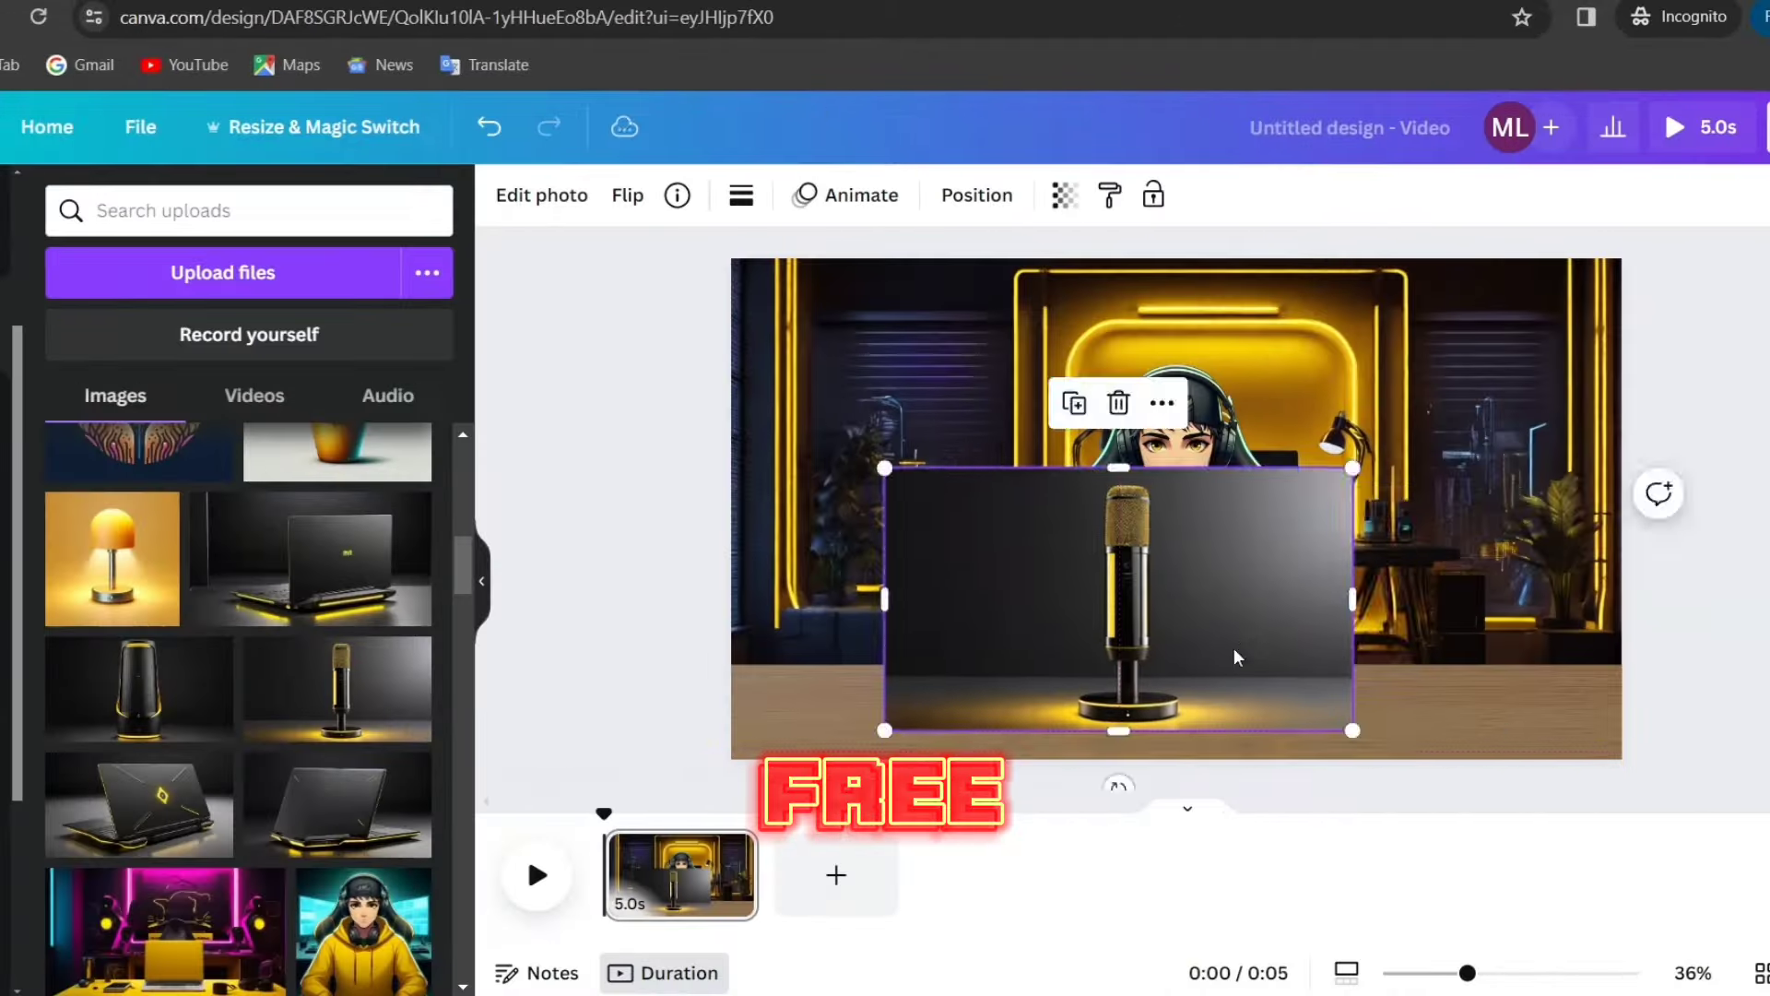
click(542, 195)
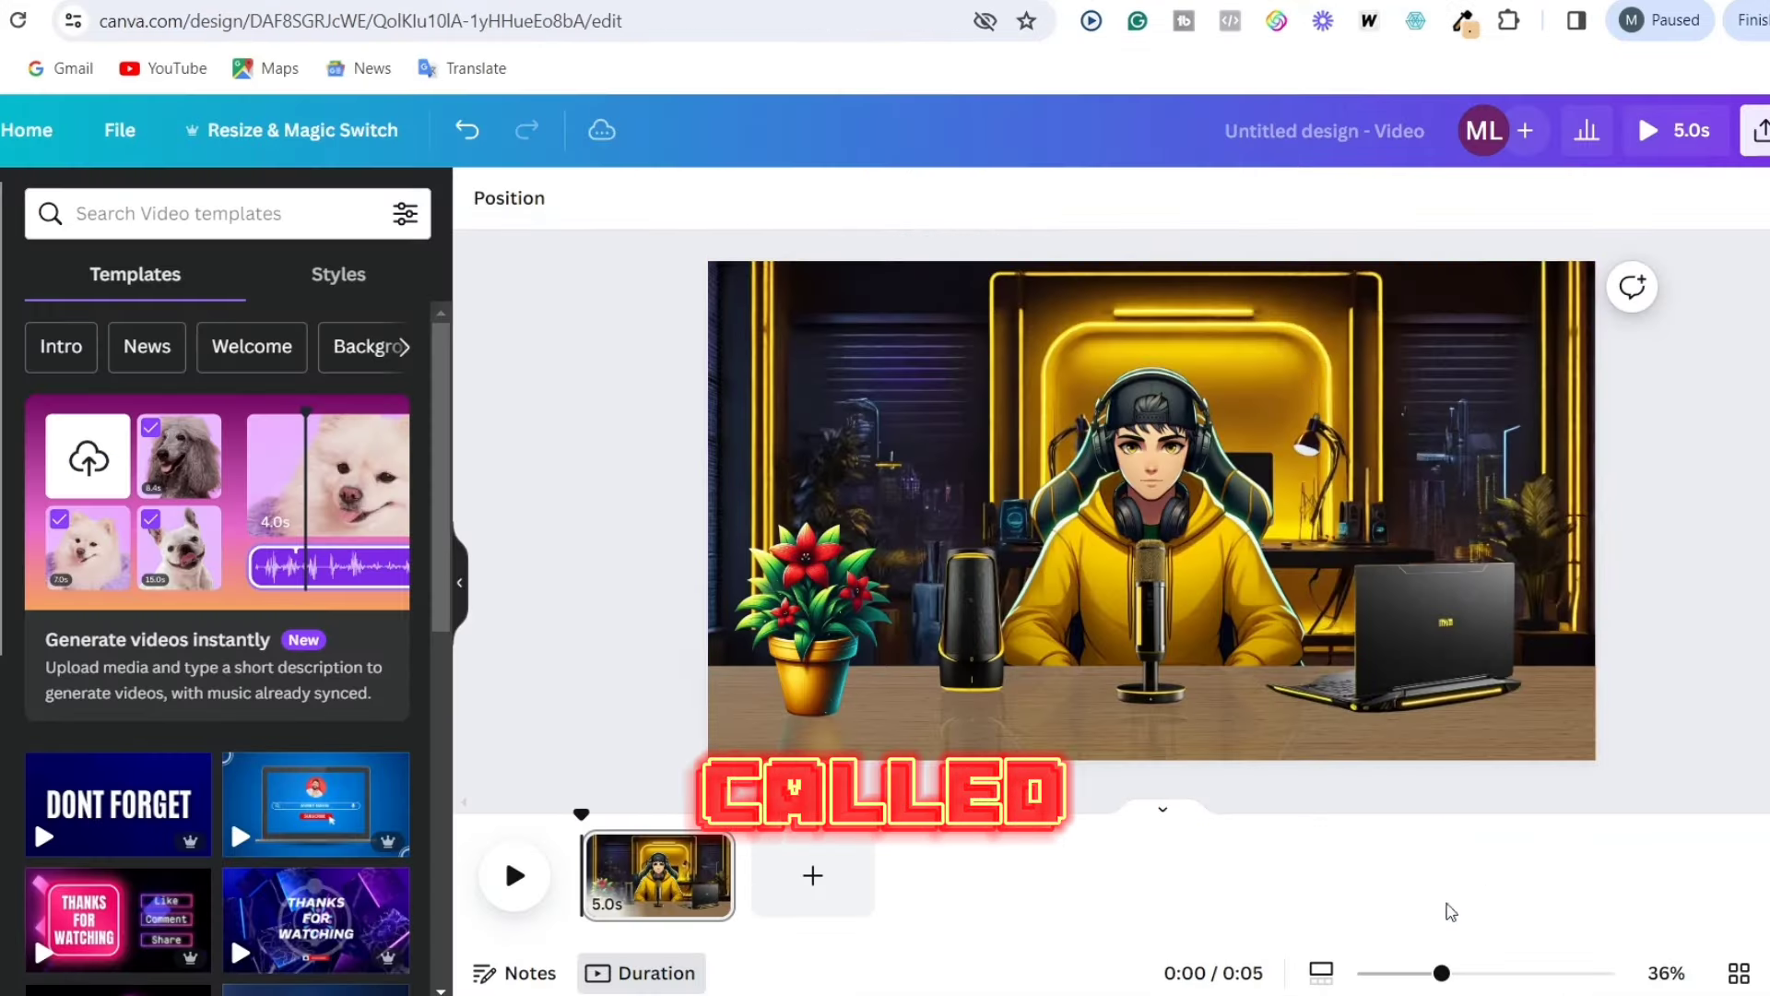
Step: Zoom to 69% and cover the mouth with a 91×23 rectangle coloured #ECC091
drag(1443, 969, 1483, 972)
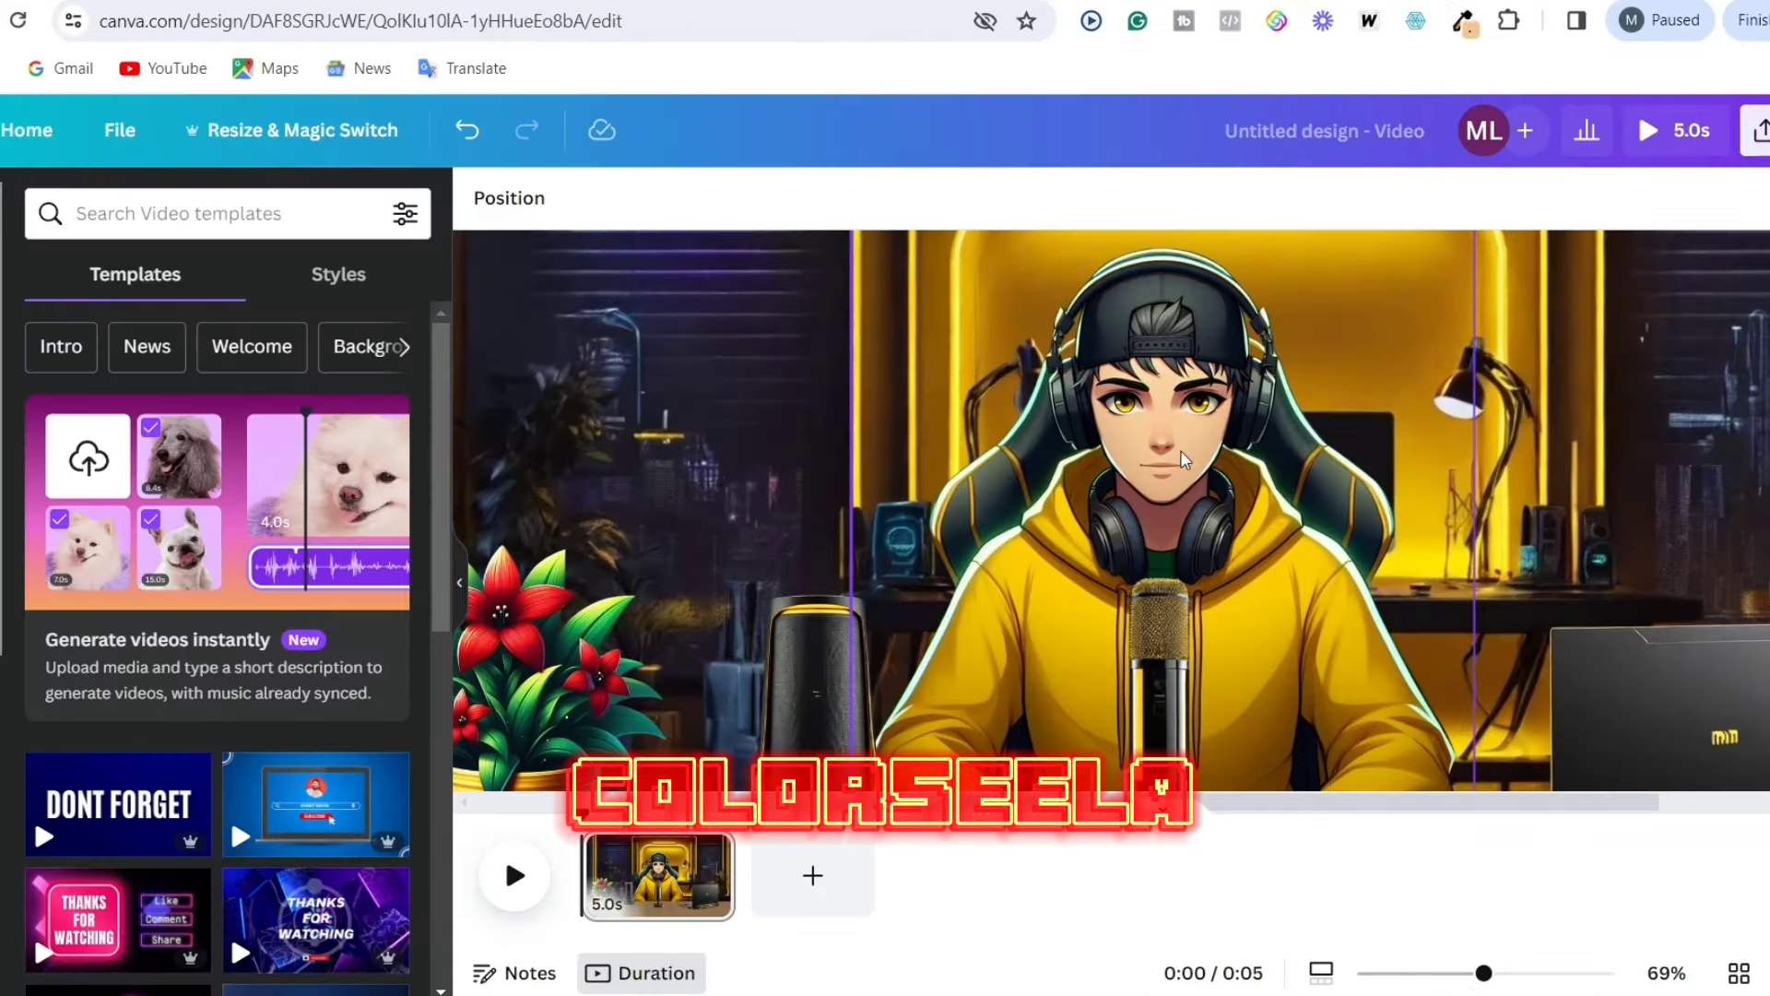
text(re)
click(148, 332)
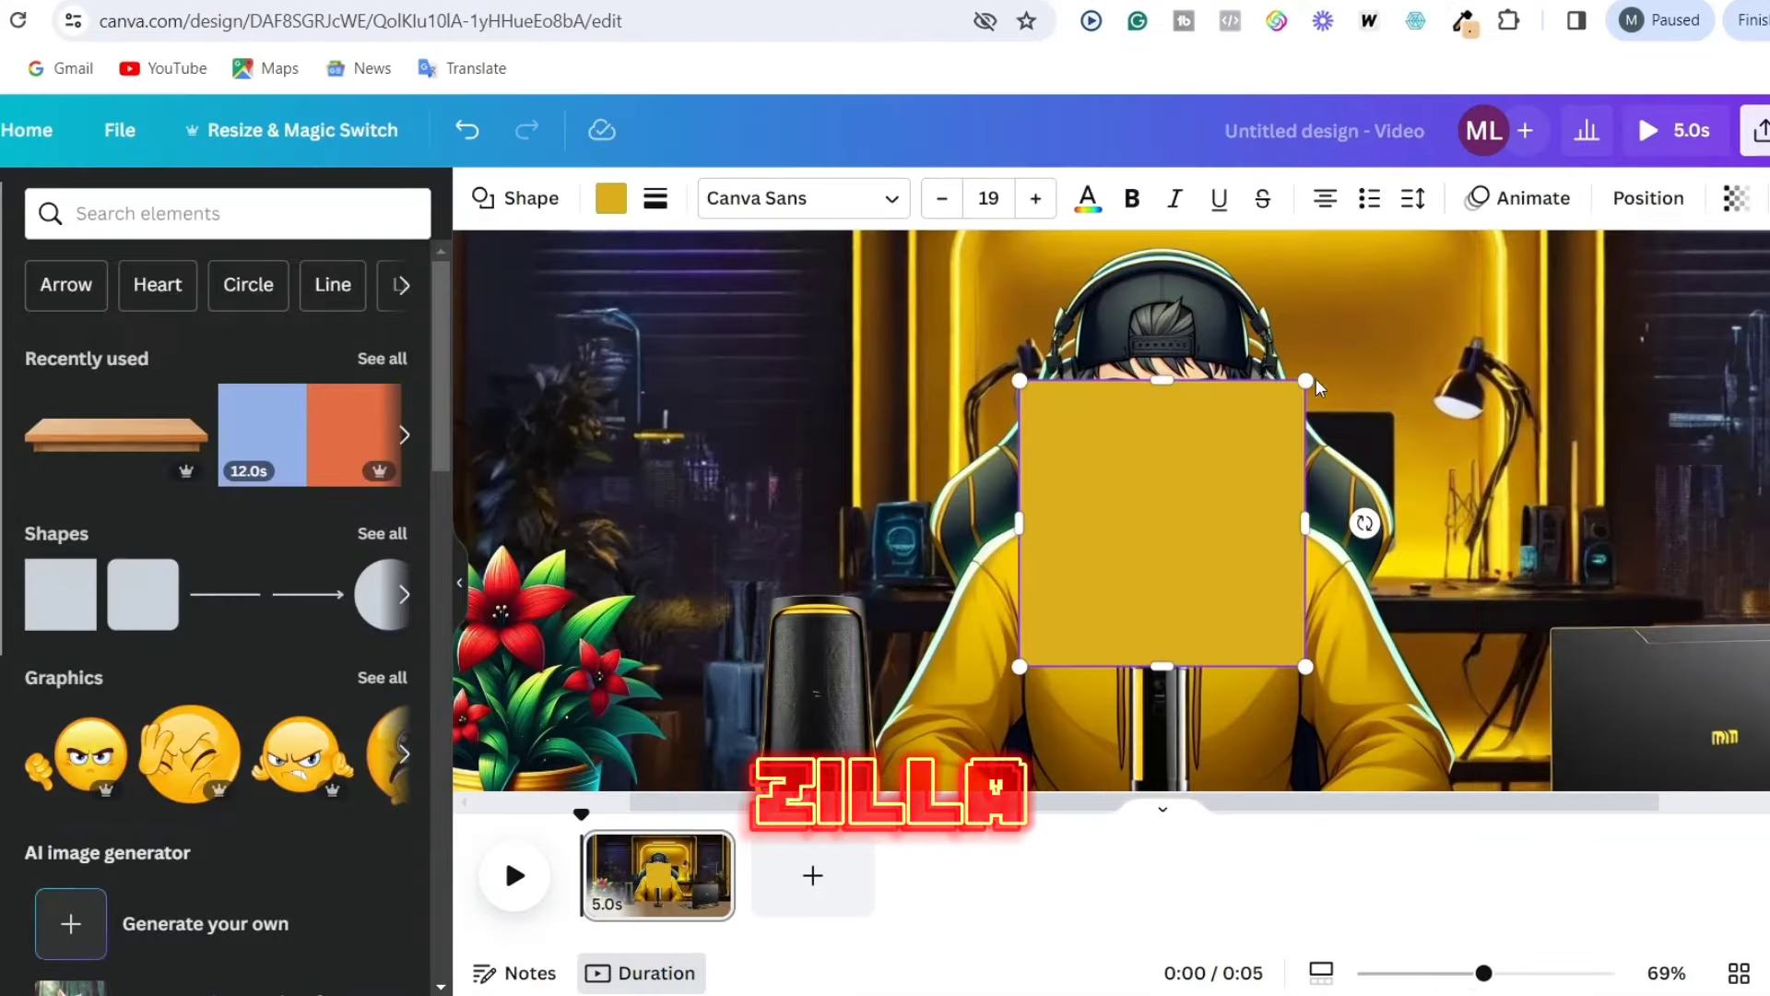
drag(1019, 665, 1163, 472)
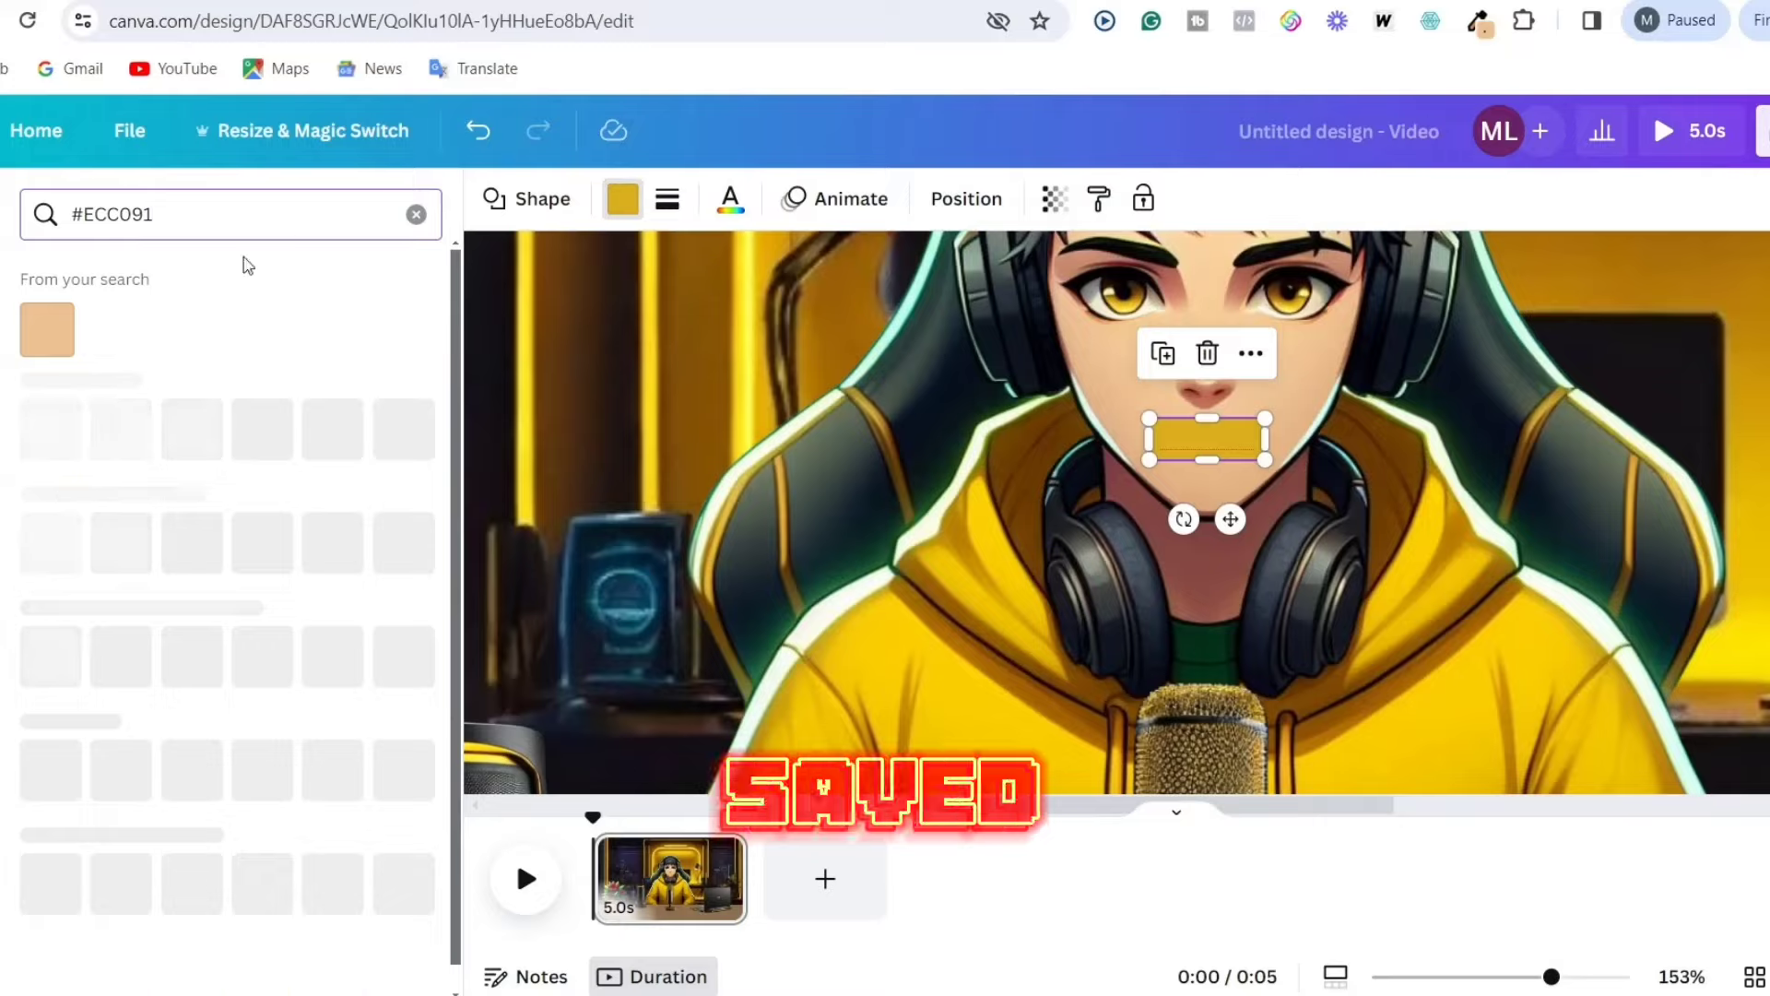
click(47, 330)
click(1314, 567)
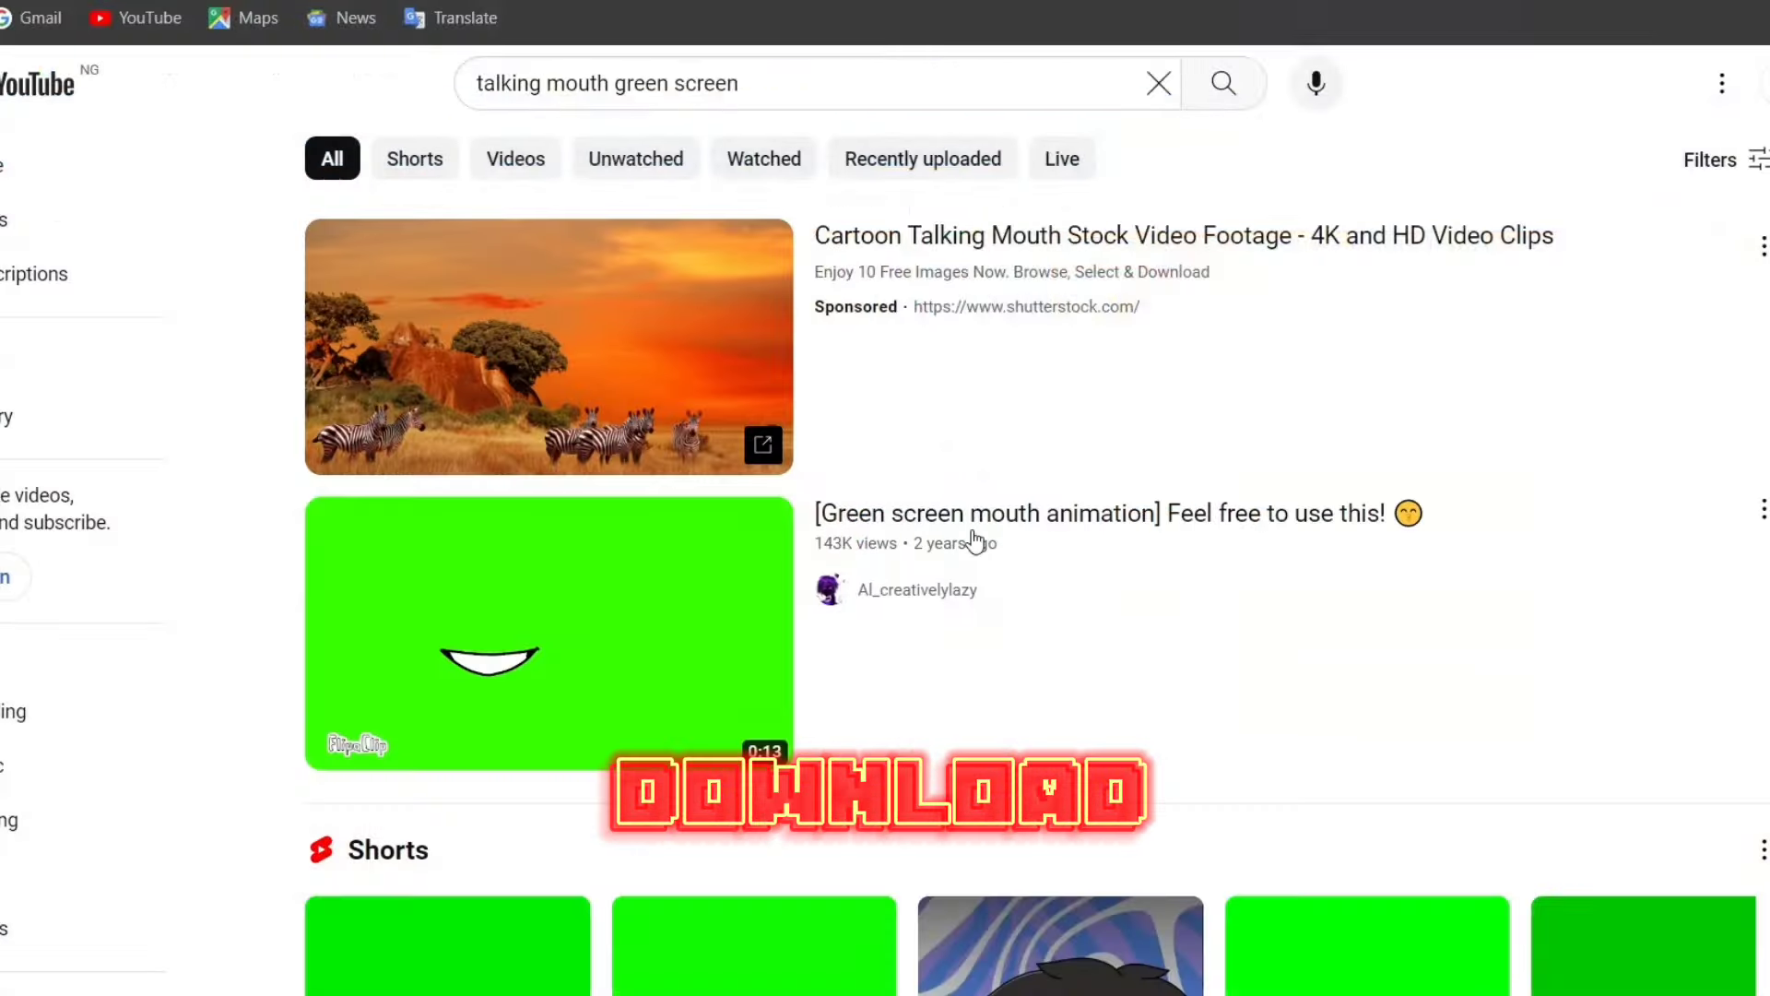
Step: Scroll the 'talking mouth green screen' results down to the mouth animation video and Shorts
scroll(941, 507, down, 15)
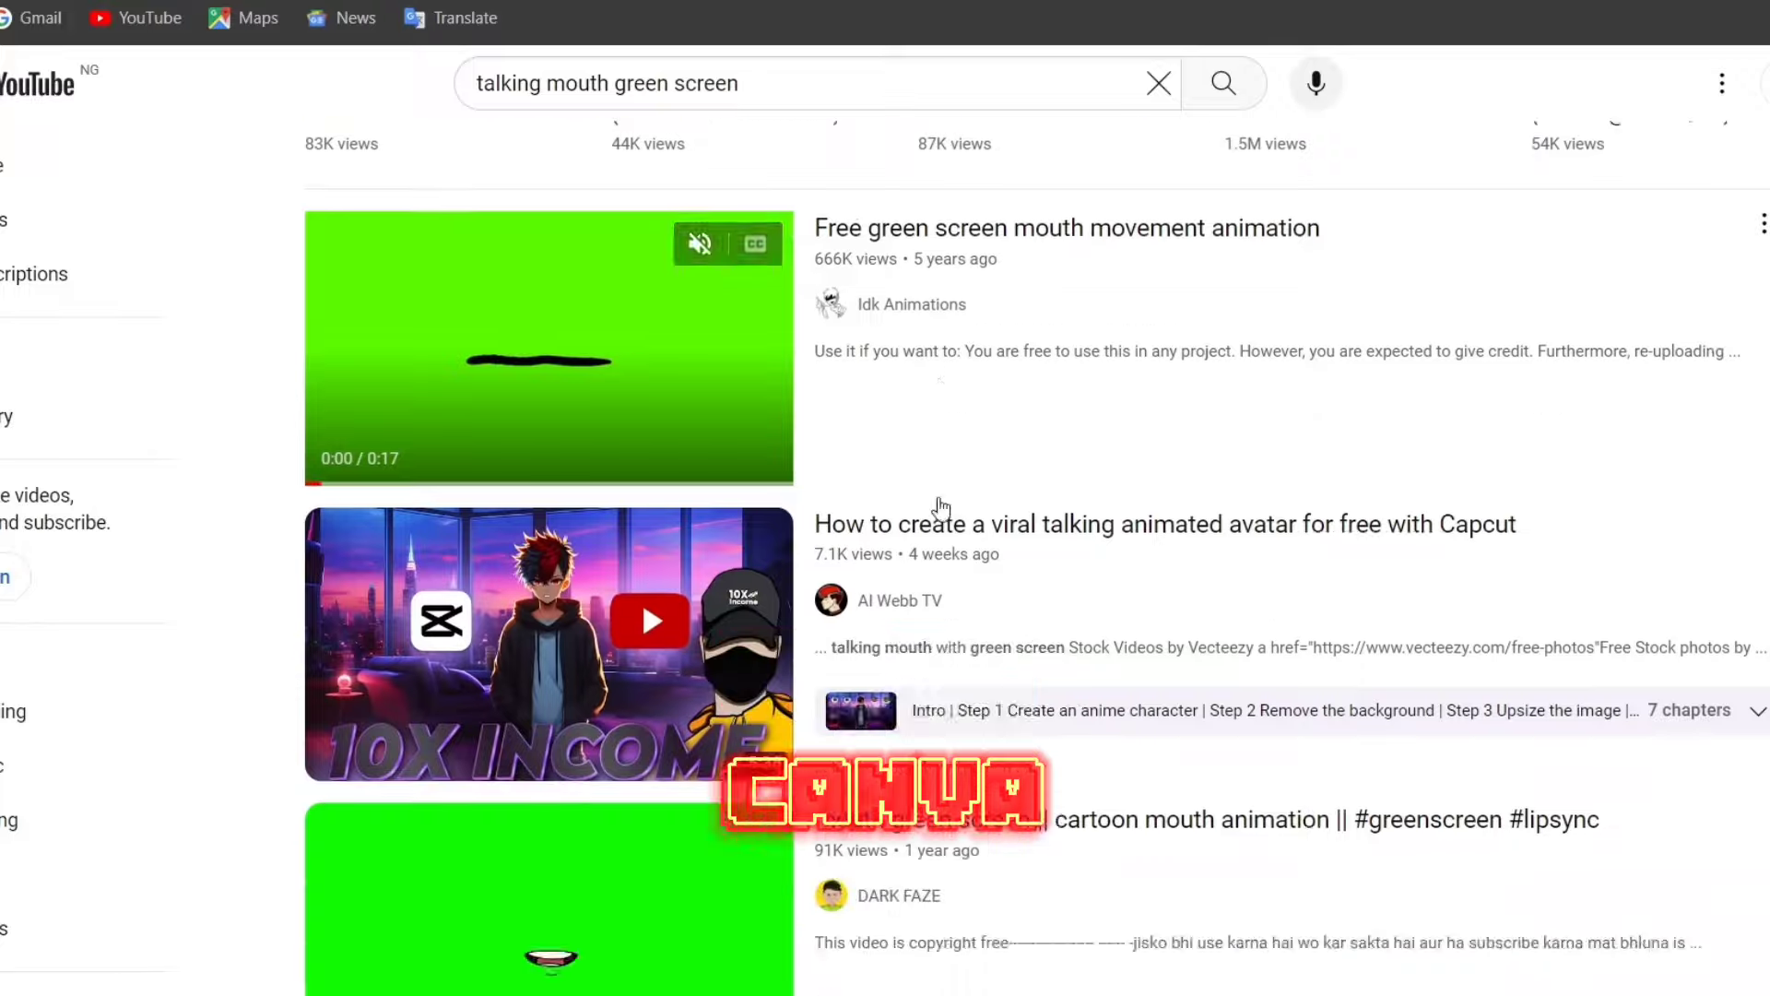
scroll(940, 507, down, 5)
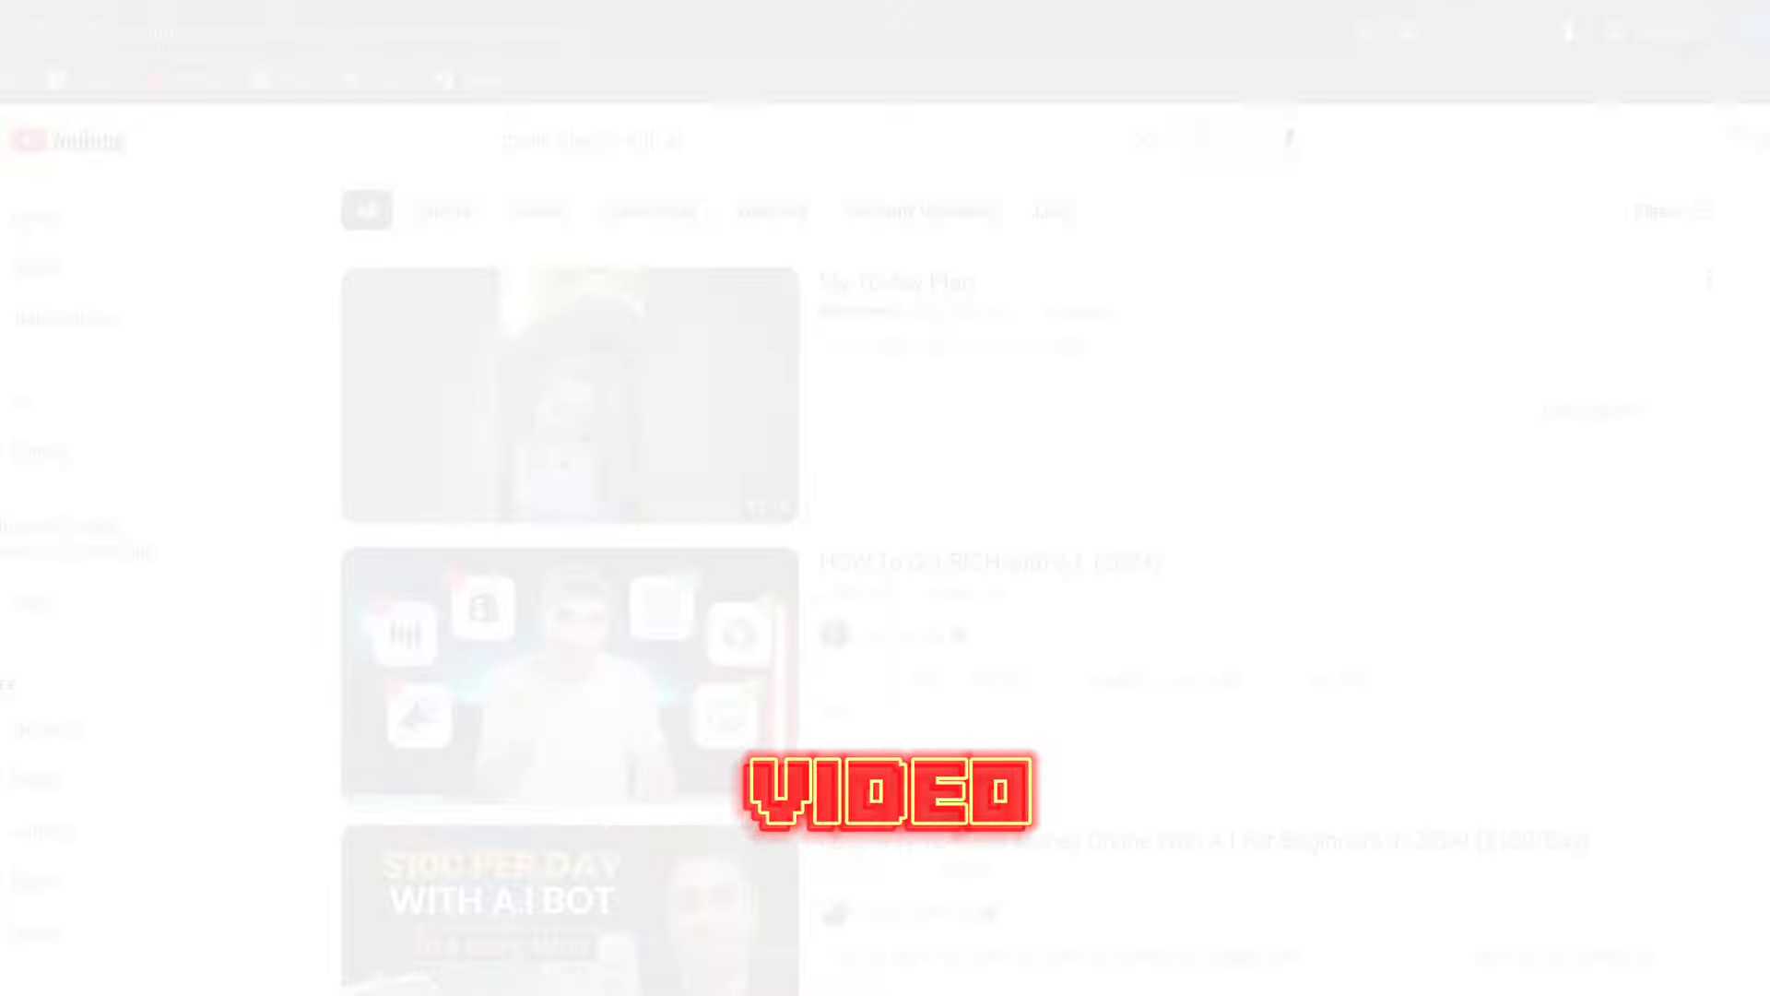
Step: Sort the 'make money with ai' results by view count and scroll through the top videos
click(1657, 197)
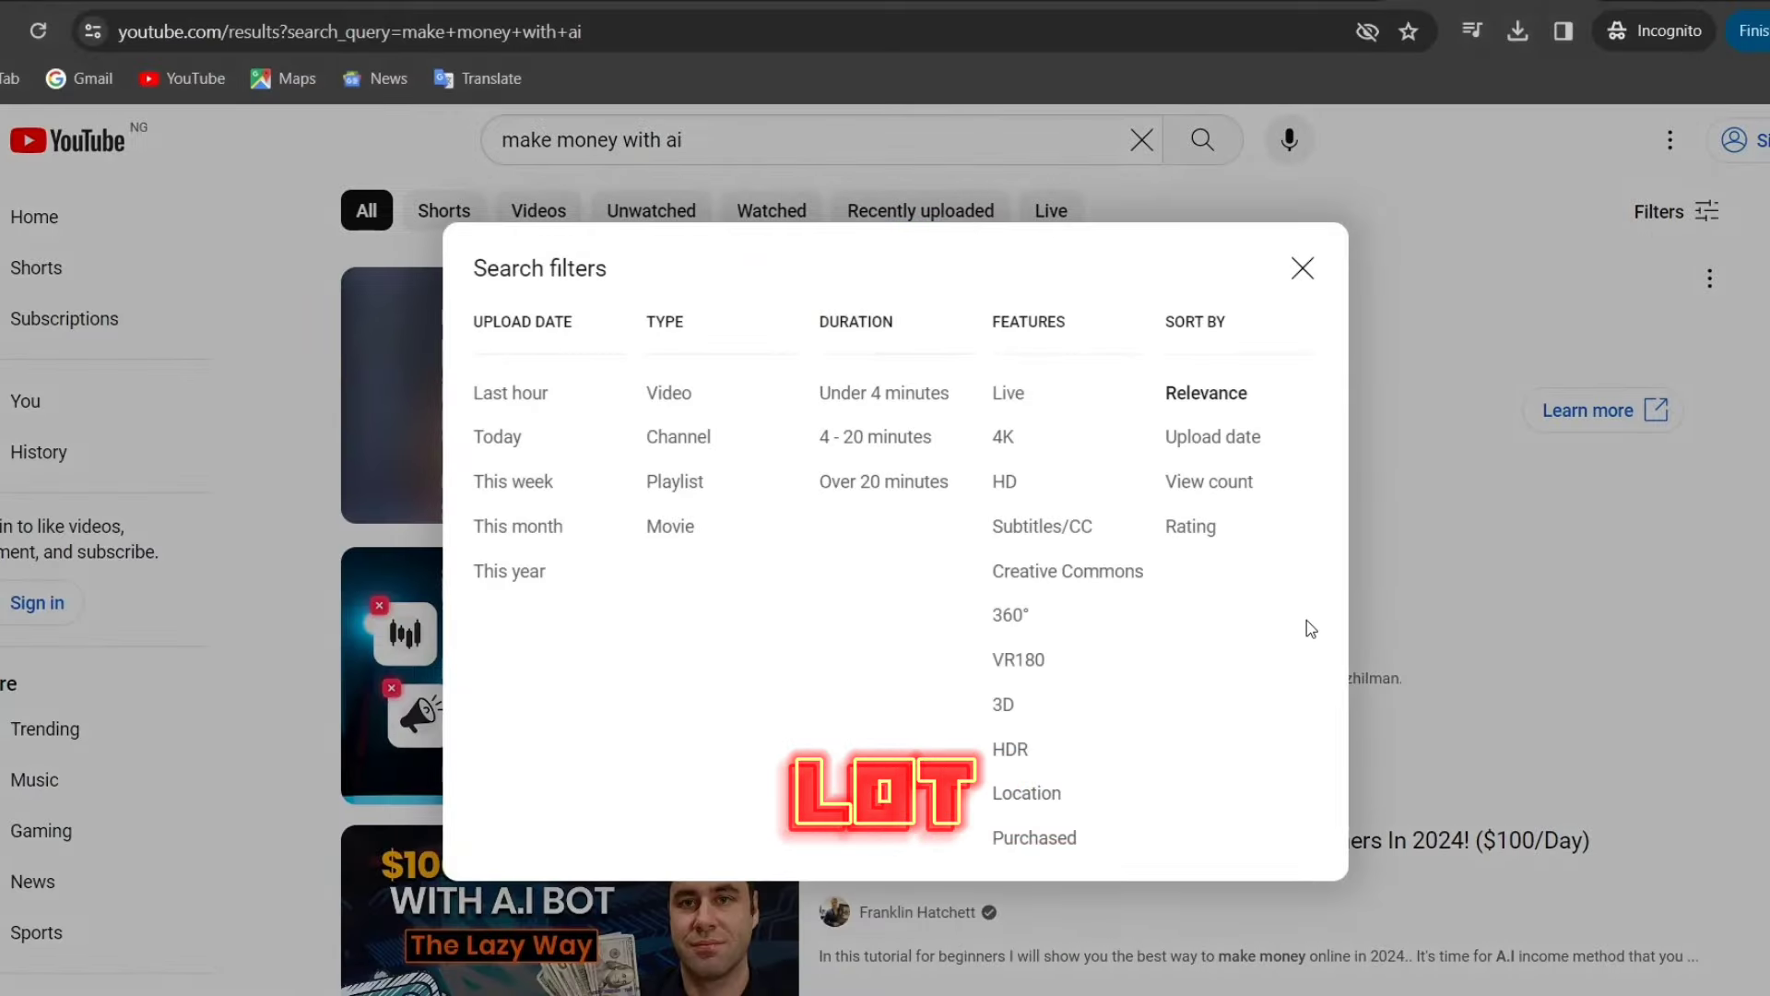
click(1240, 461)
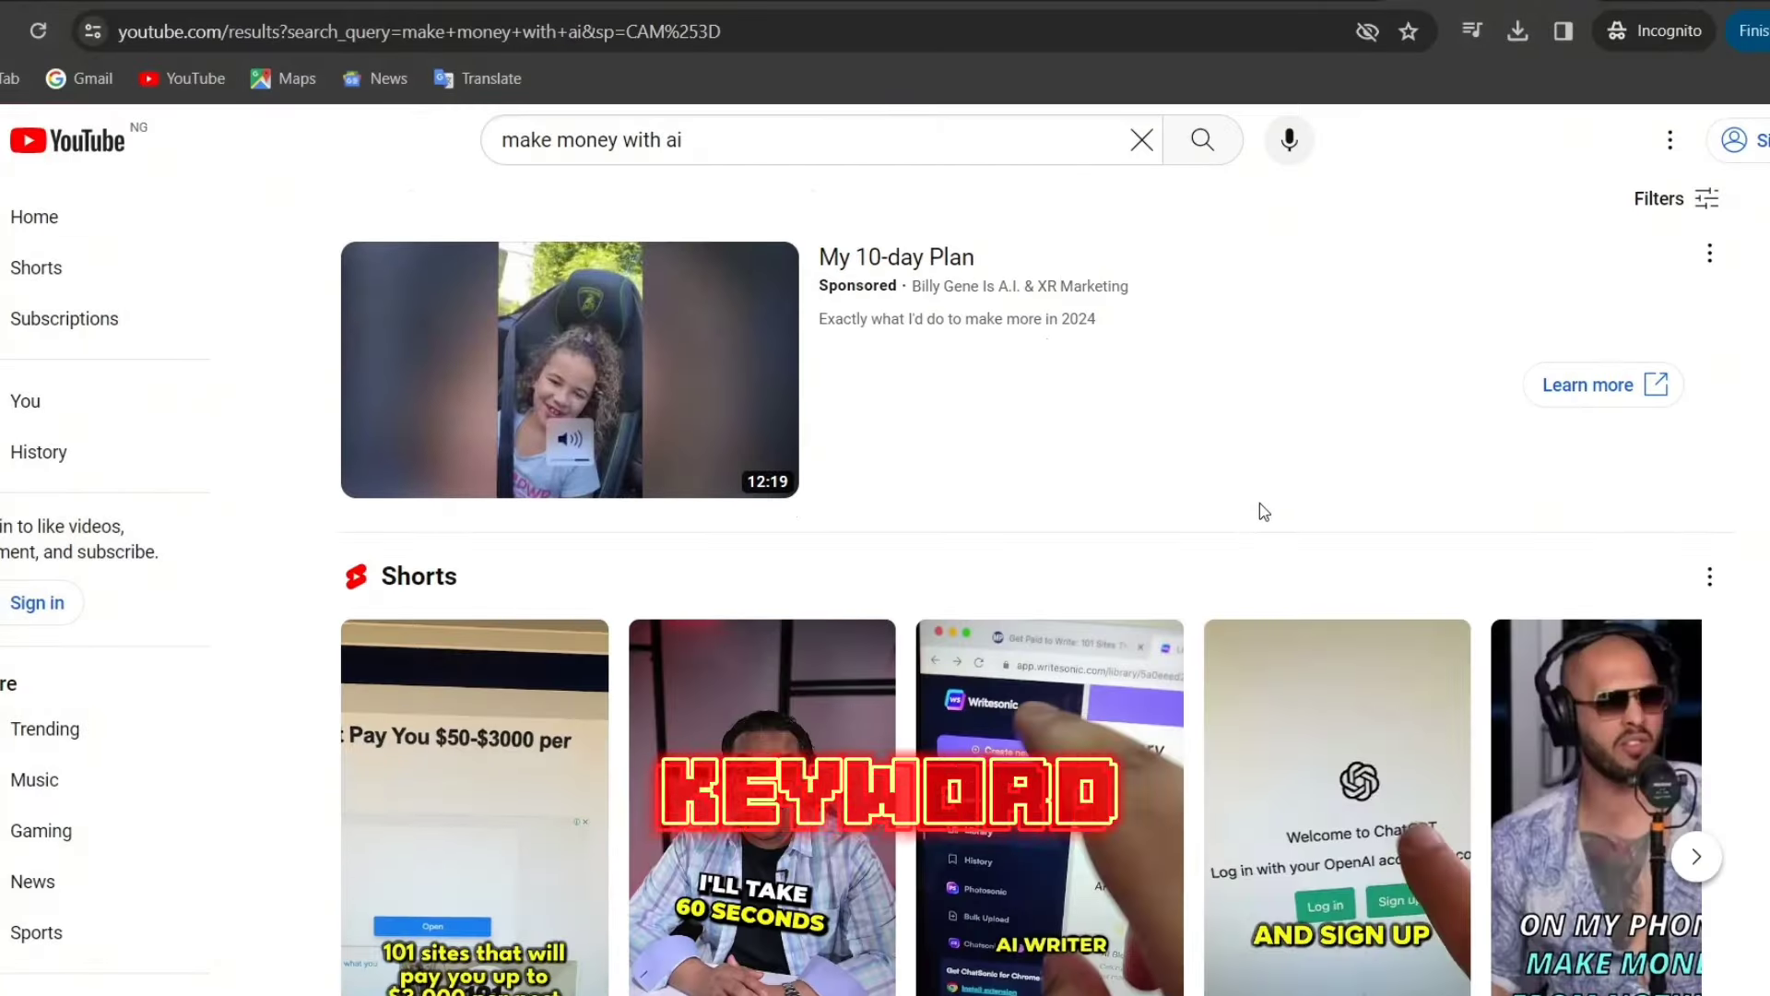
scroll(1256, 513, down, 5)
scroll(817, 650, down, 13)
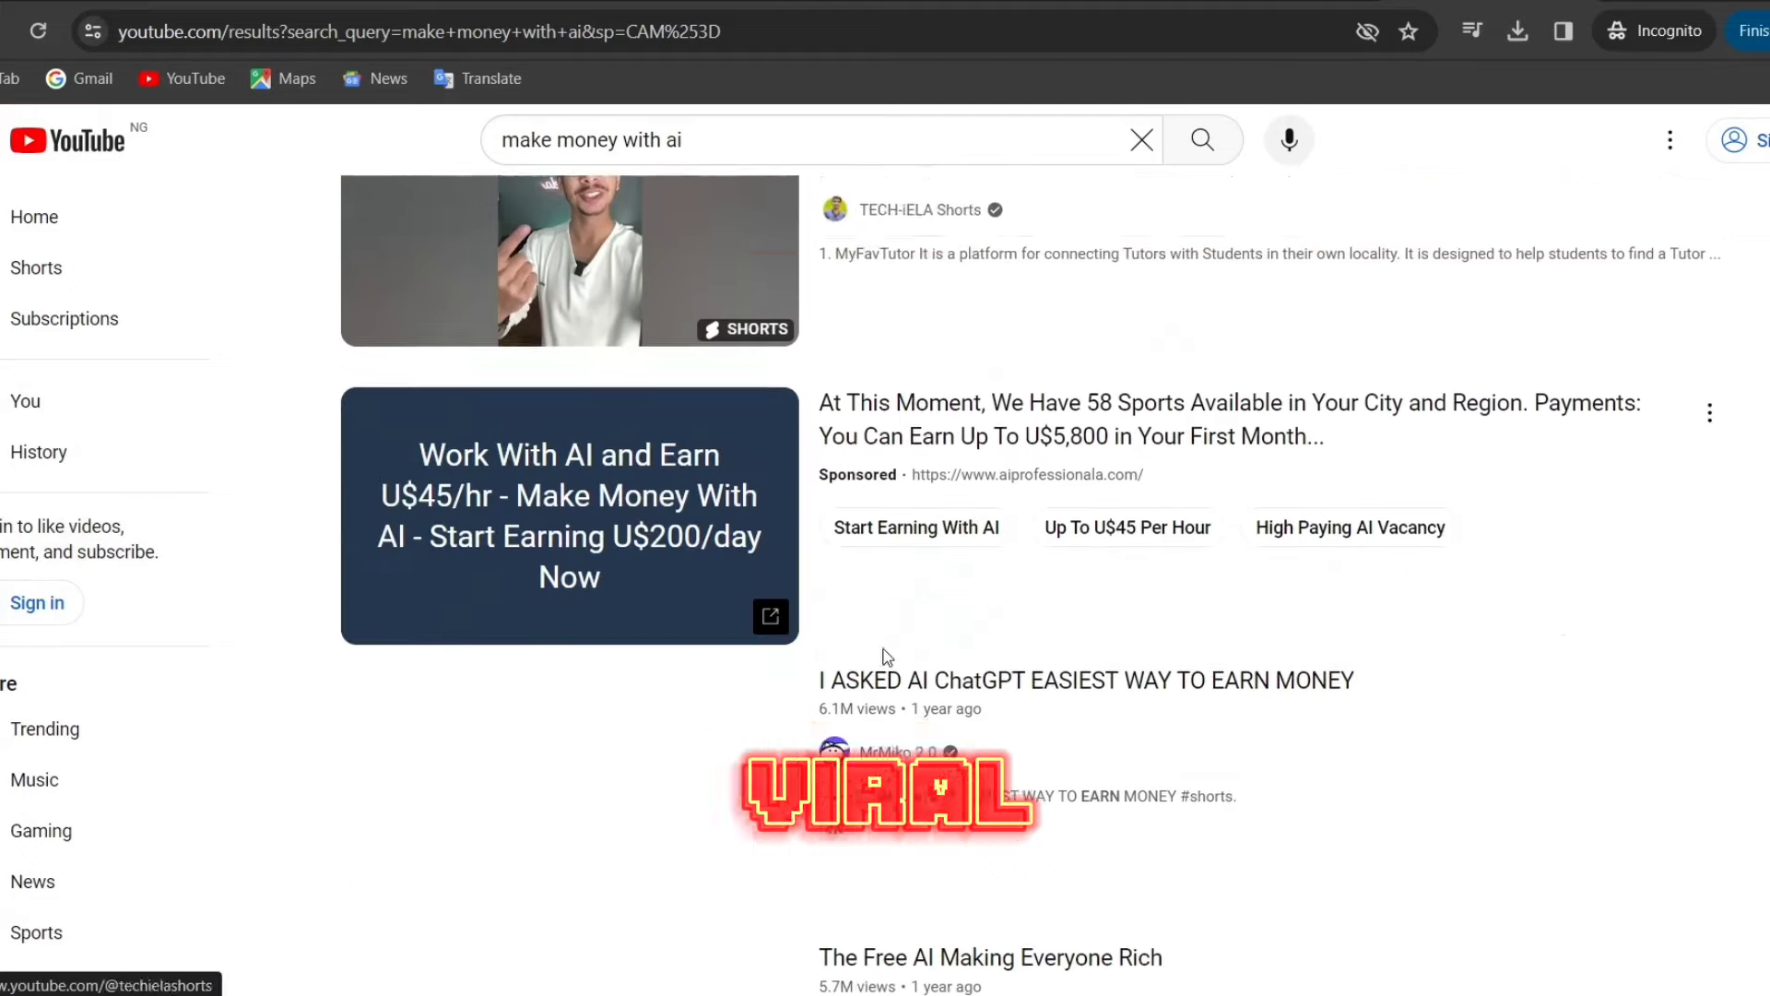
scroll(922, 484, down, 12)
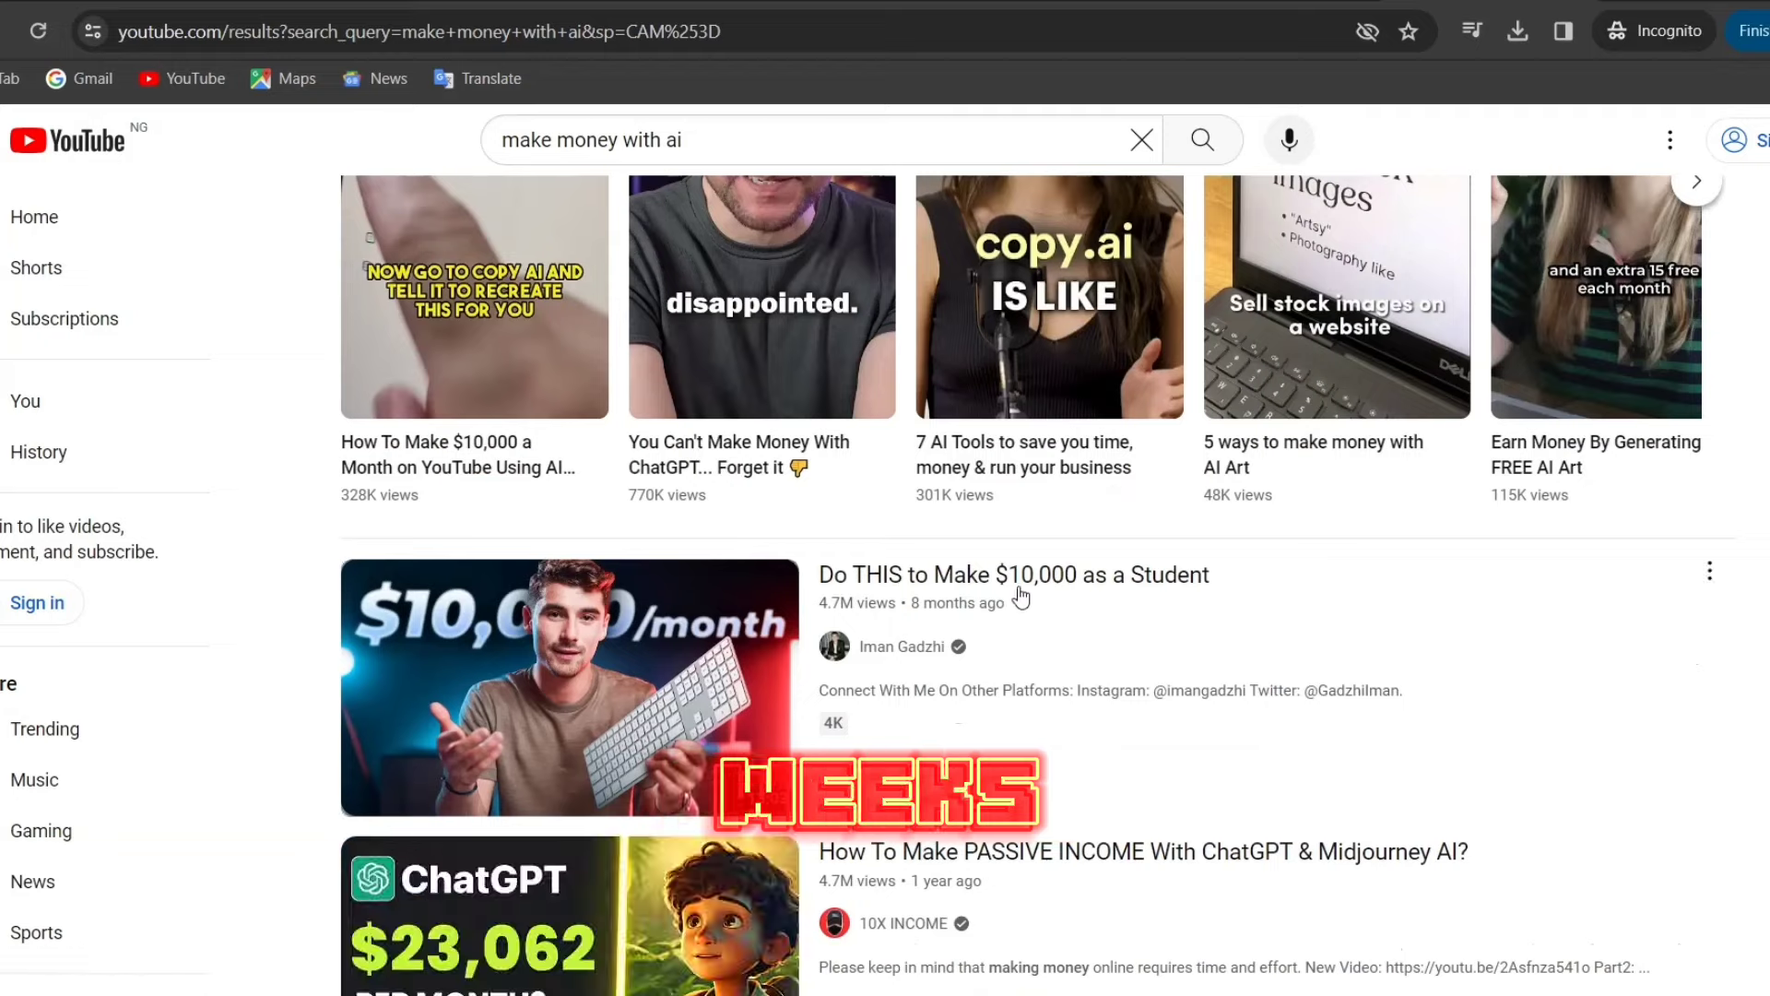
scroll(1090, 601, down, 4)
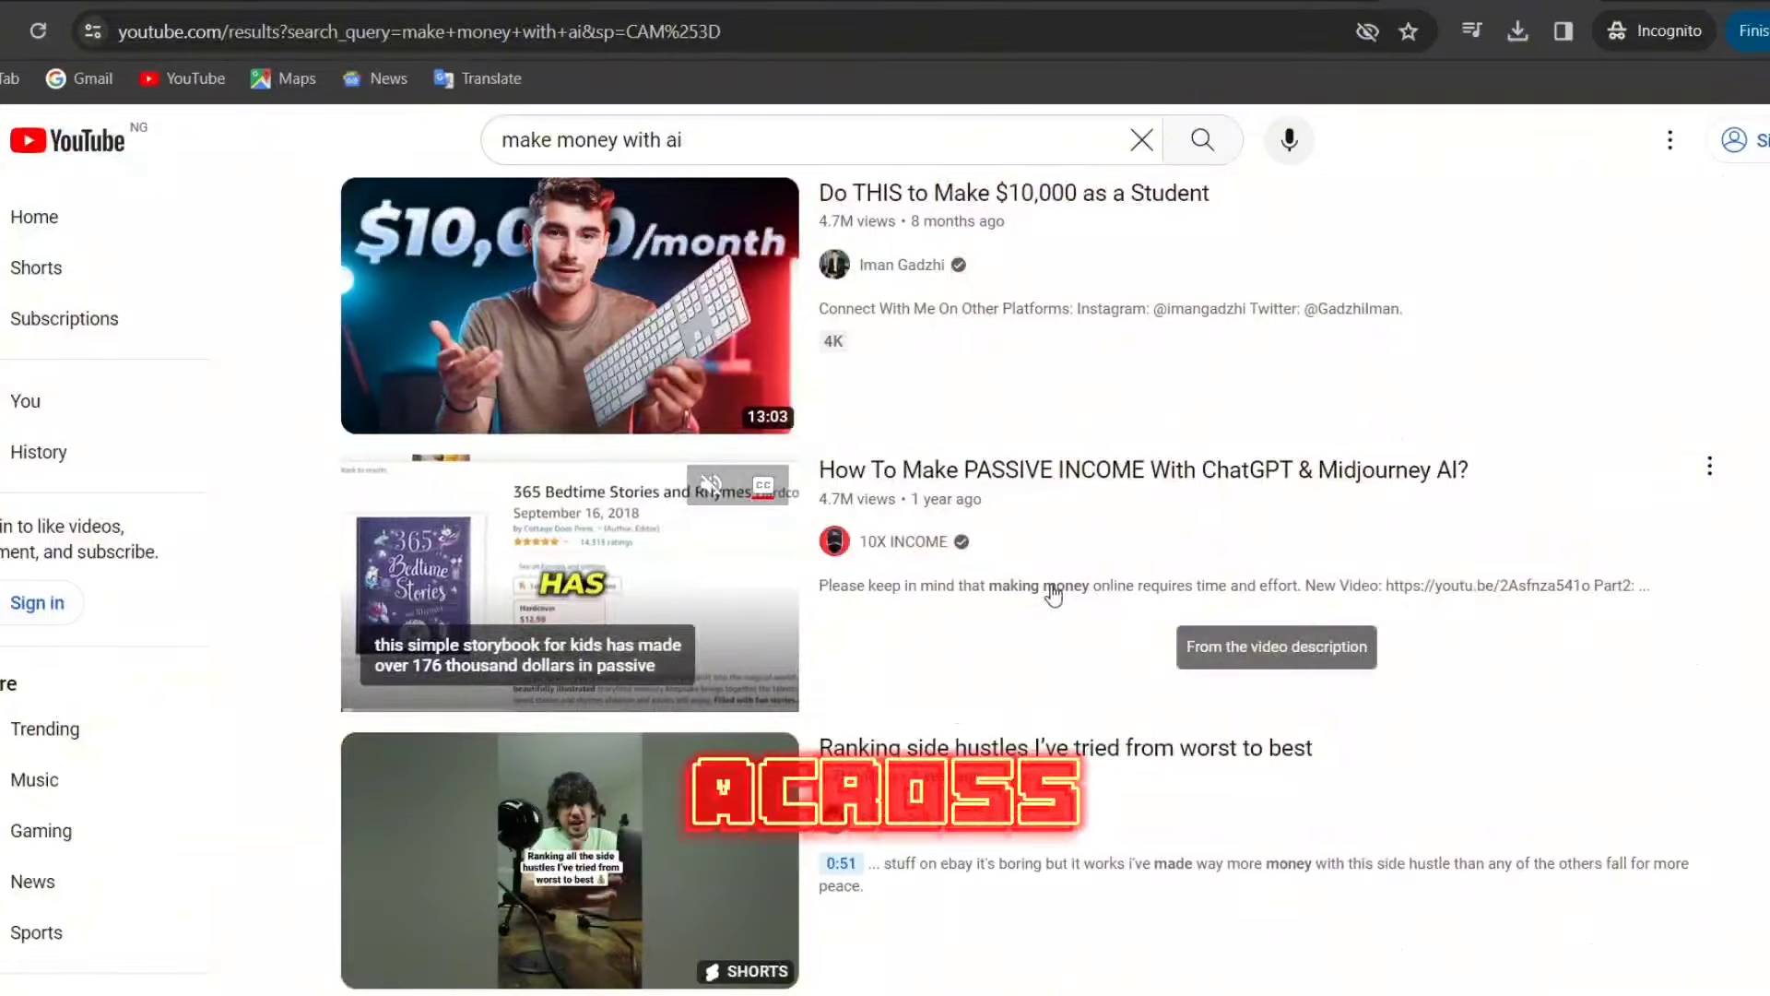
scroll(1054, 594, down, 12)
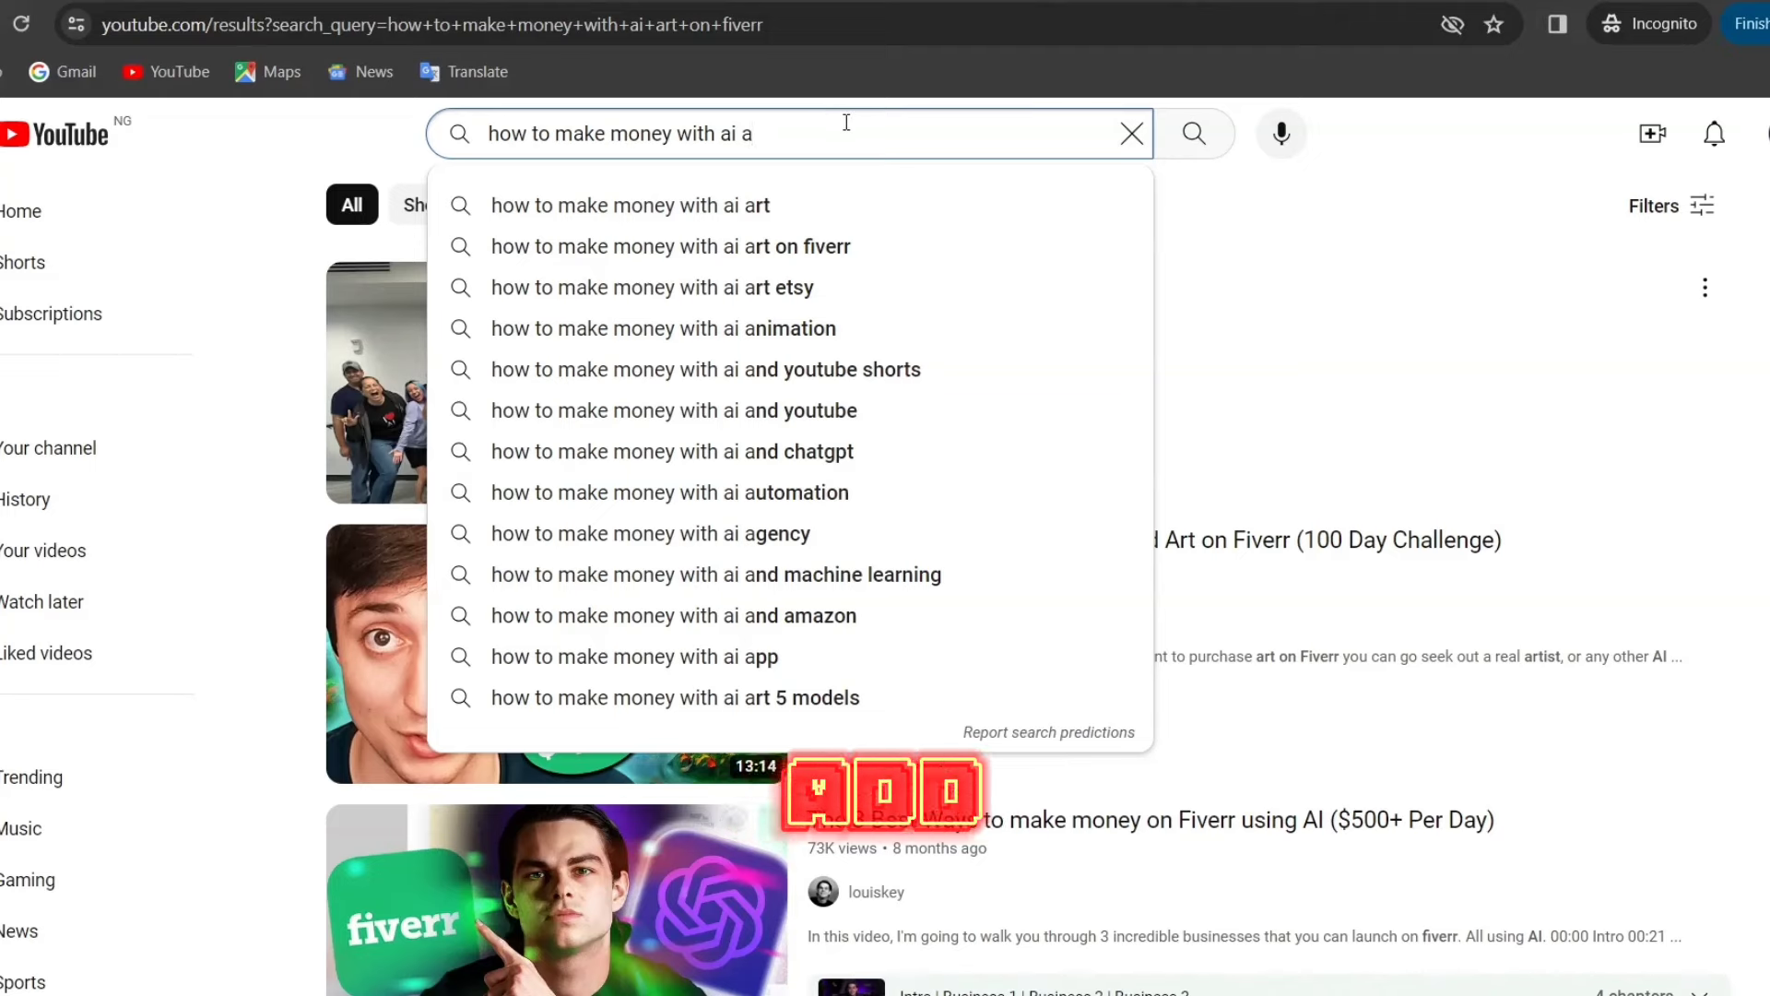
Step: Compare autocomplete suggestions for 'how to make money with ai' followed by b, c and o
key(BackSpace)
text(b)
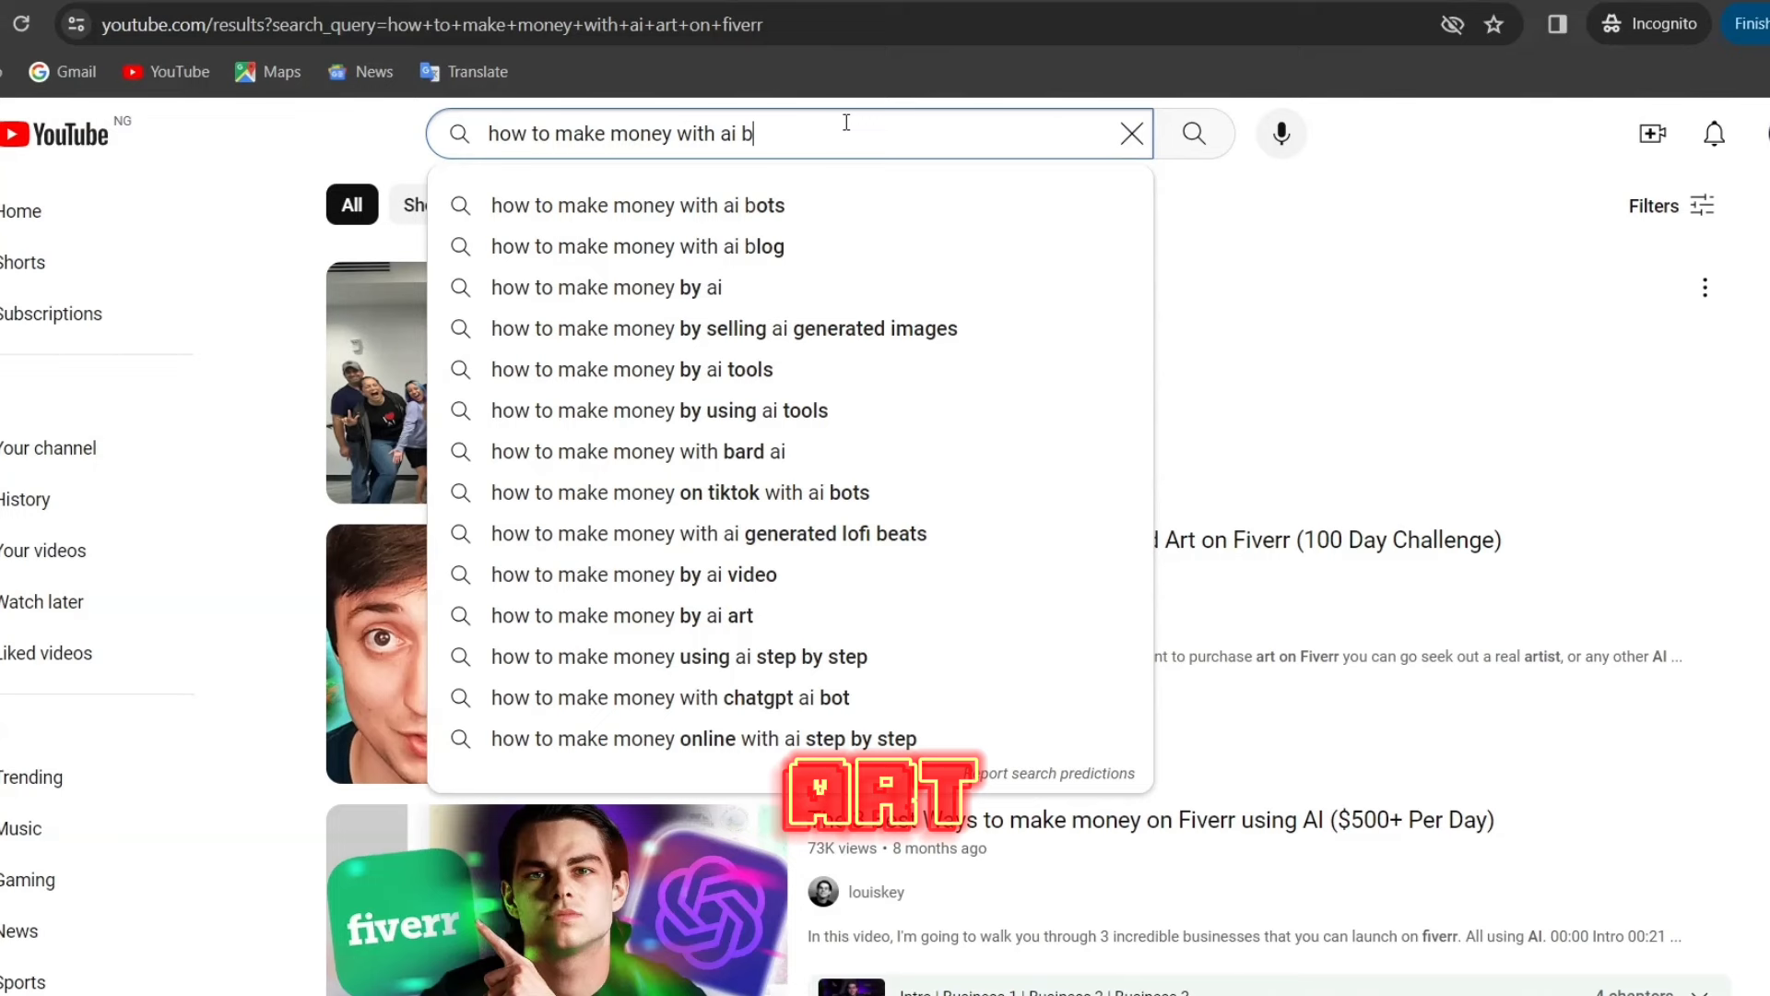
key(BackSpace)
text(c)
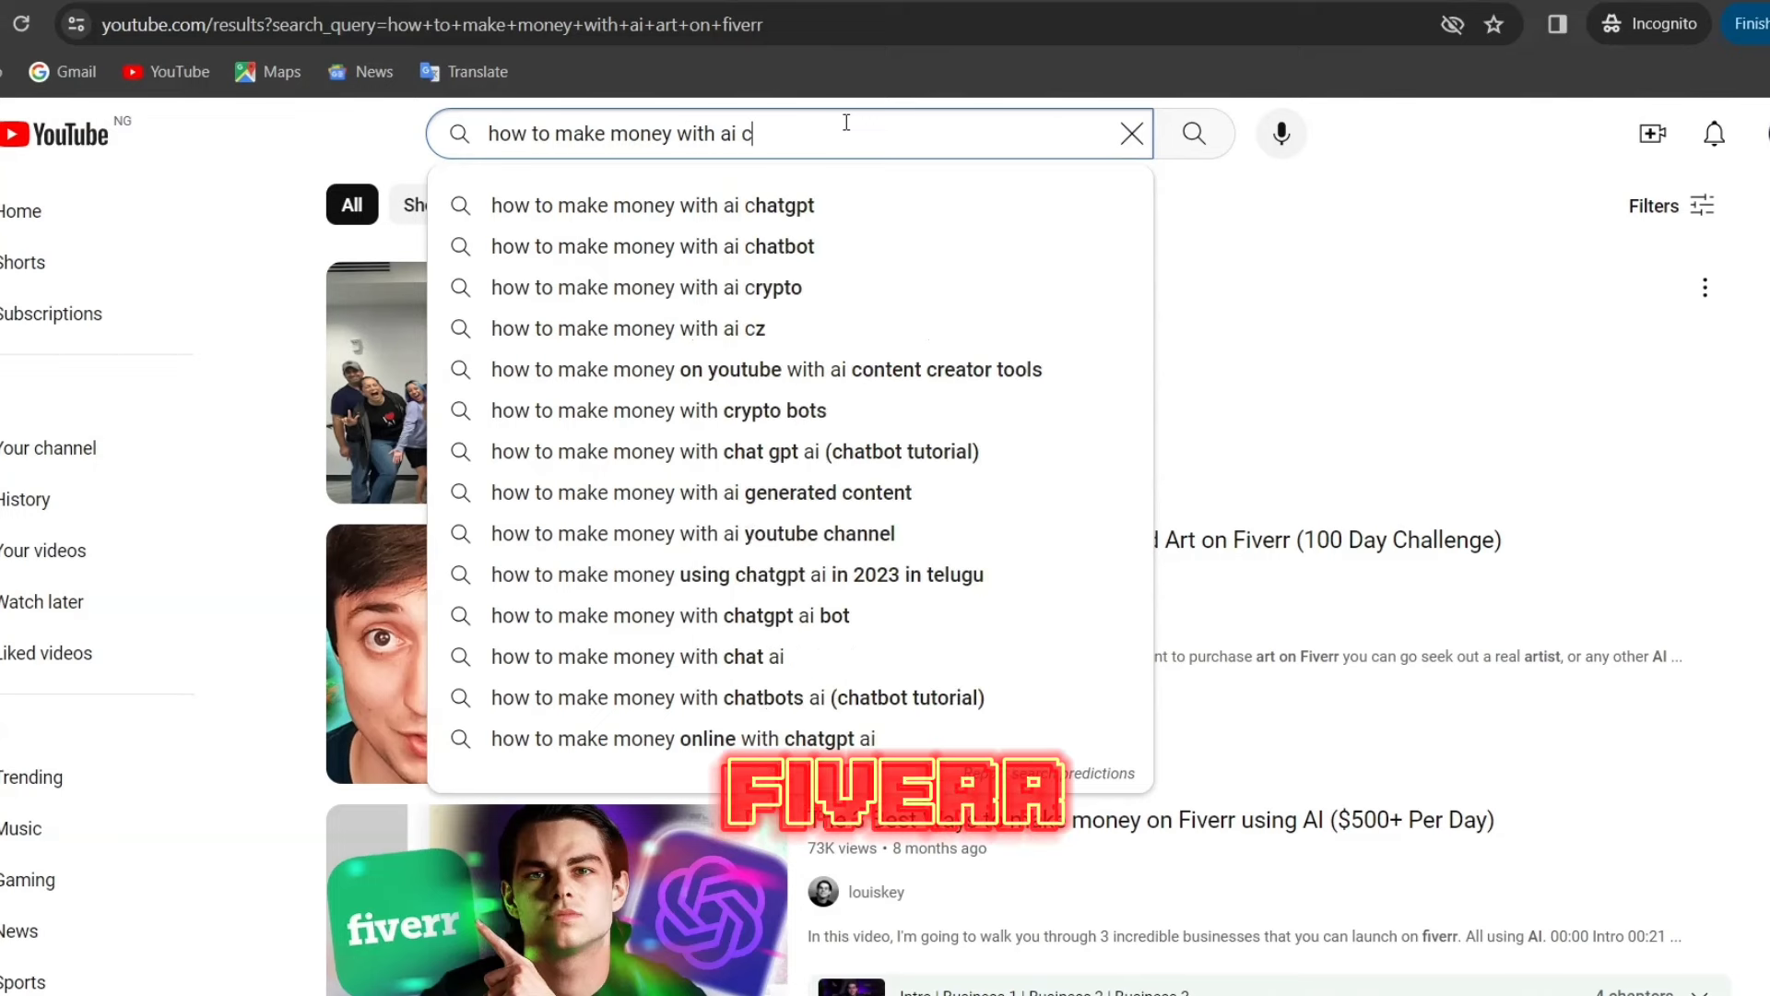
key(BackSpace)
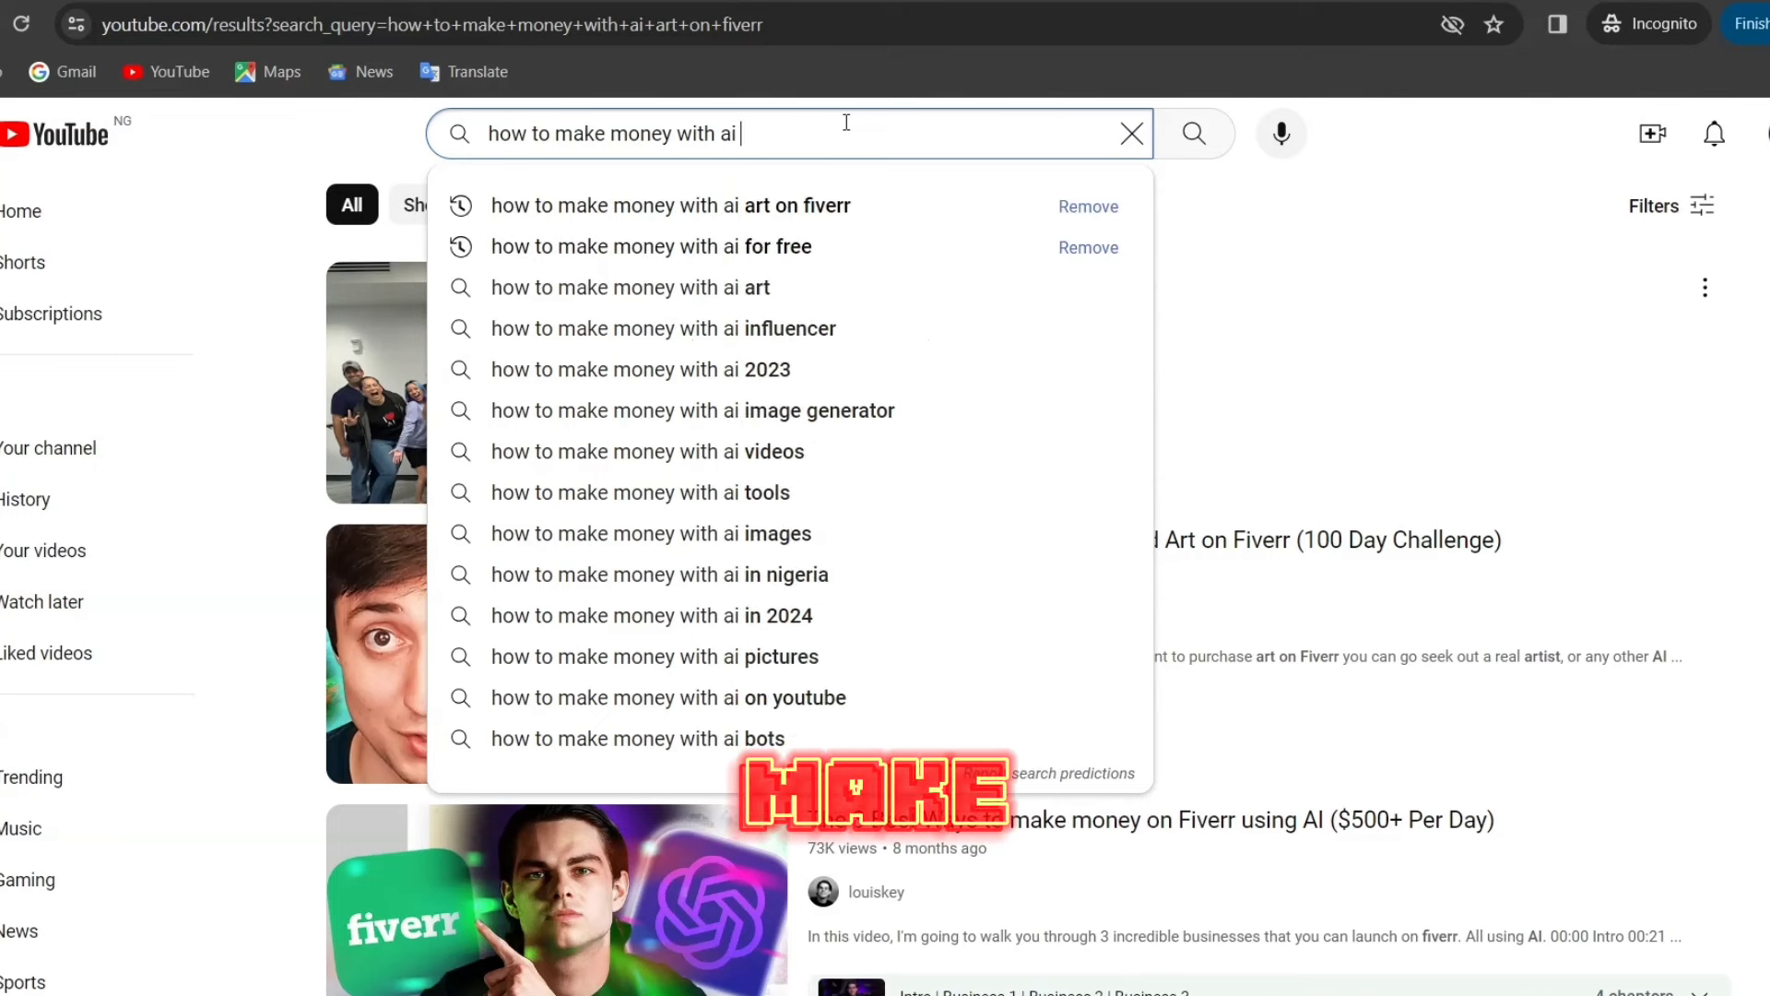
text(o)
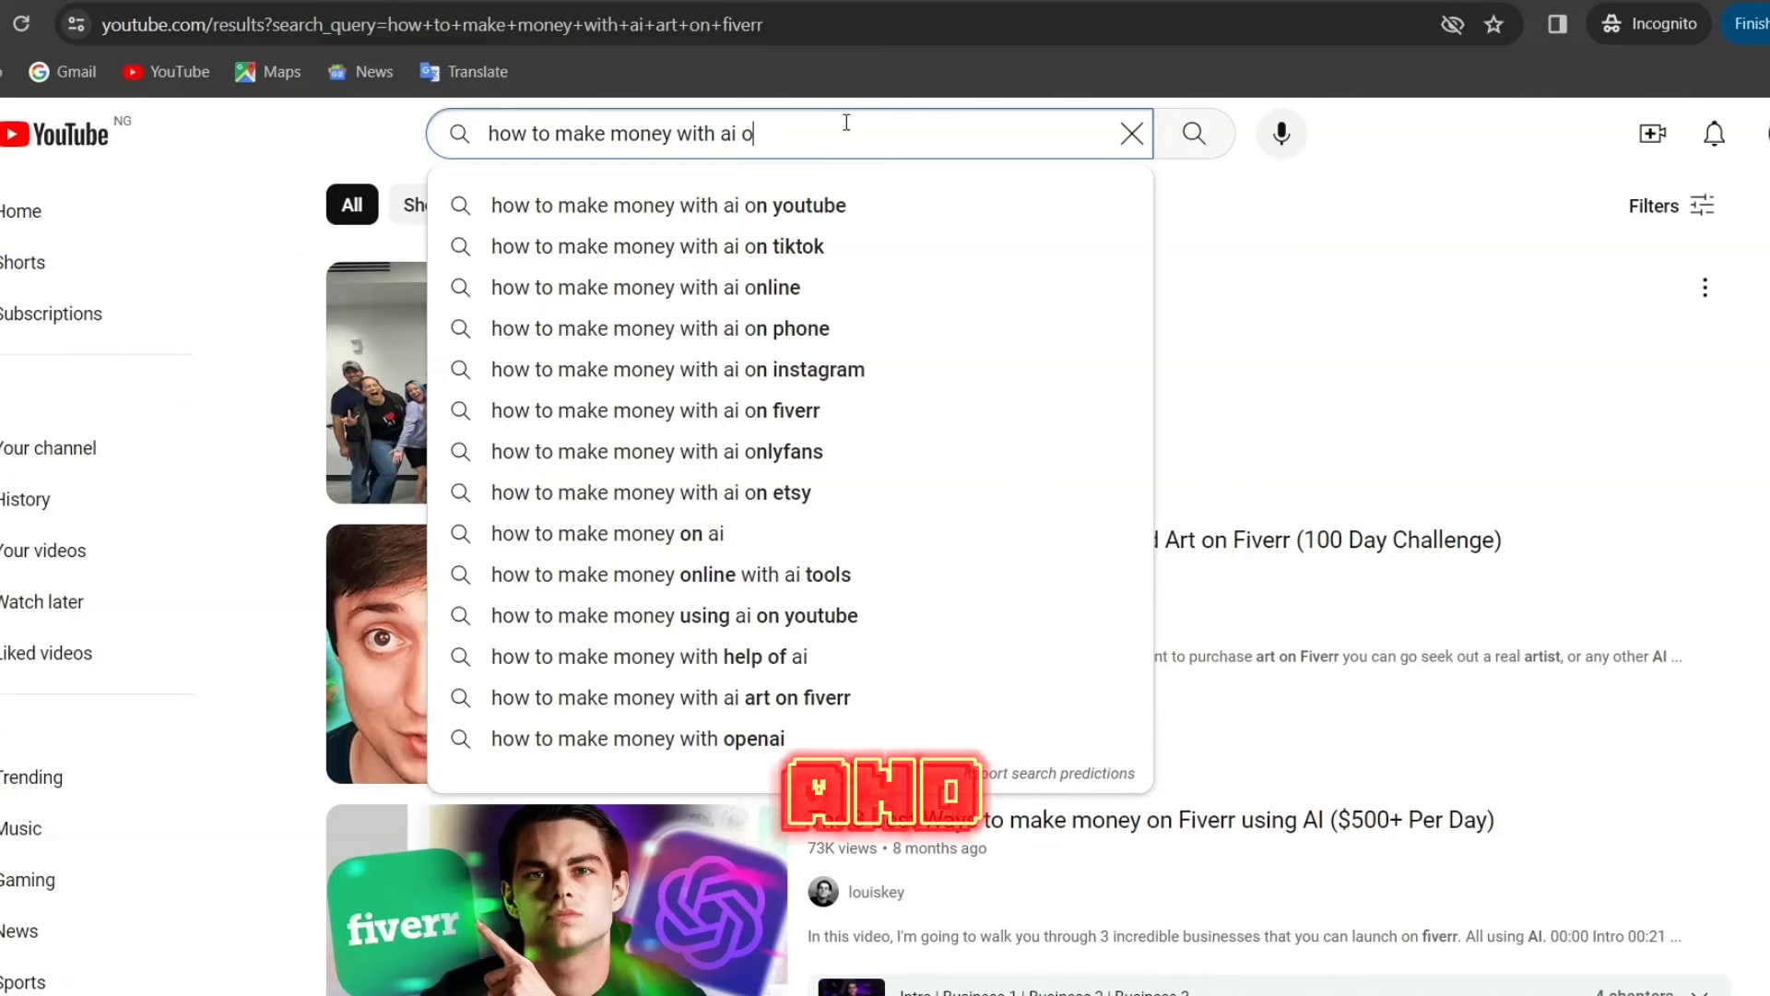
key(BackSpace)
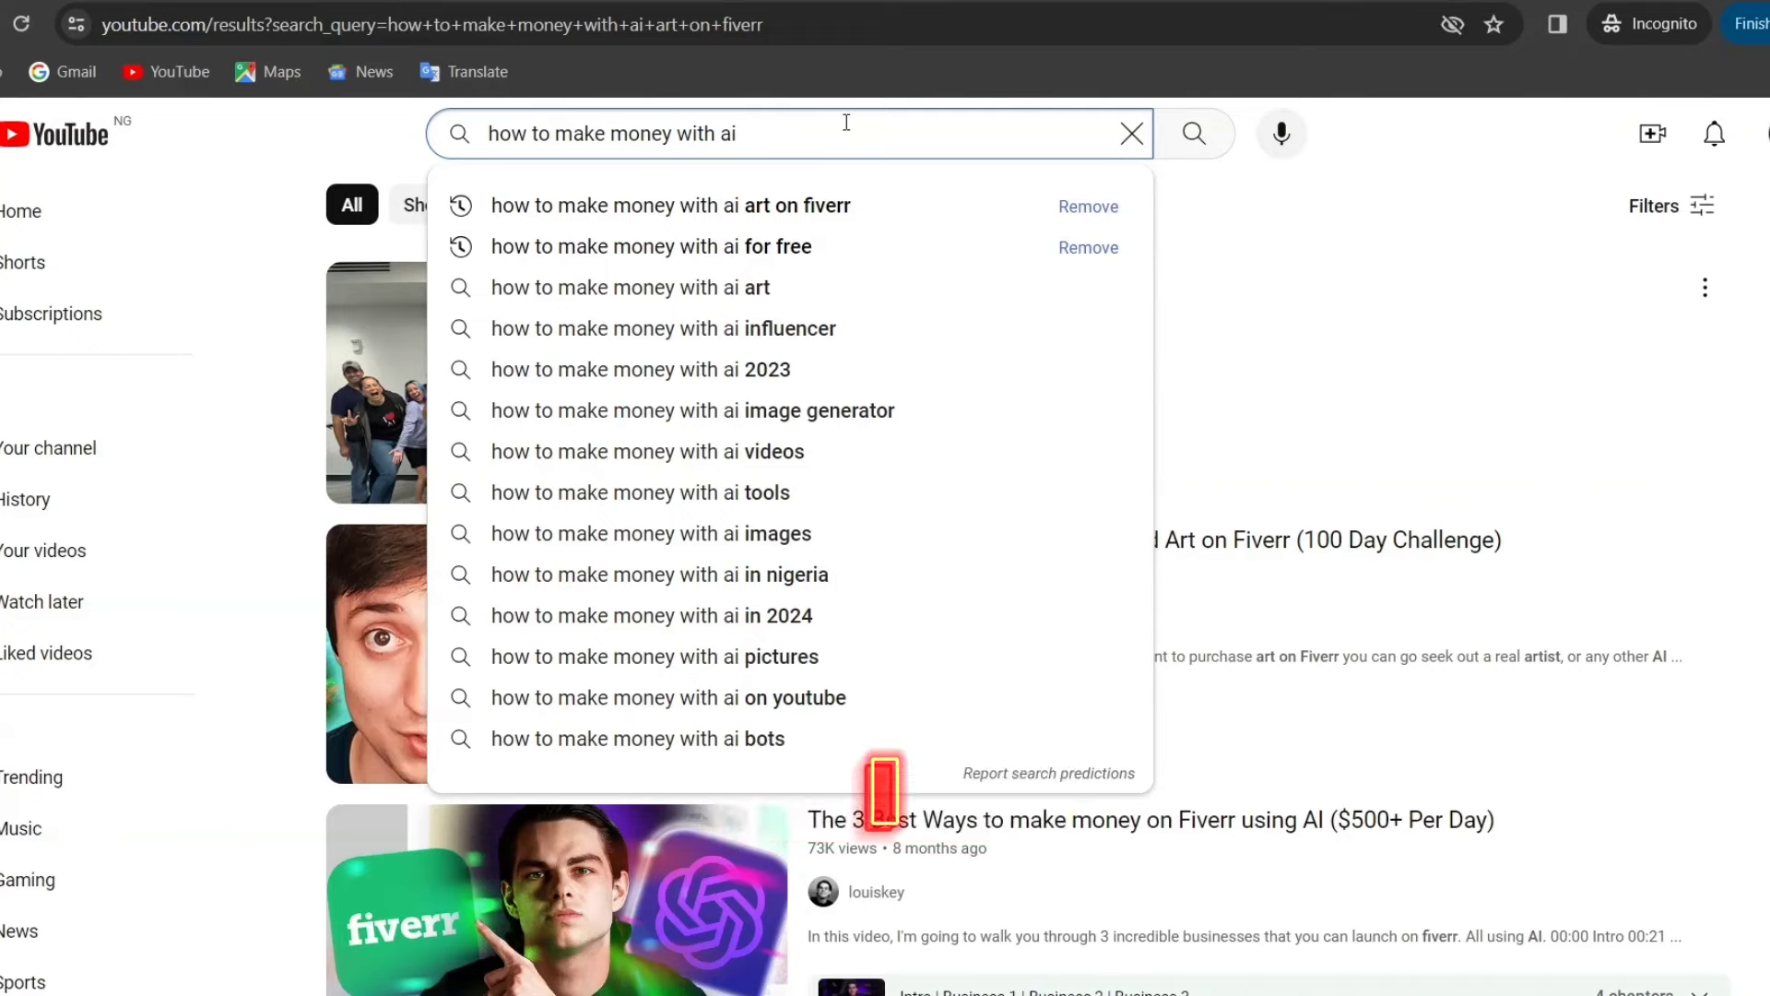